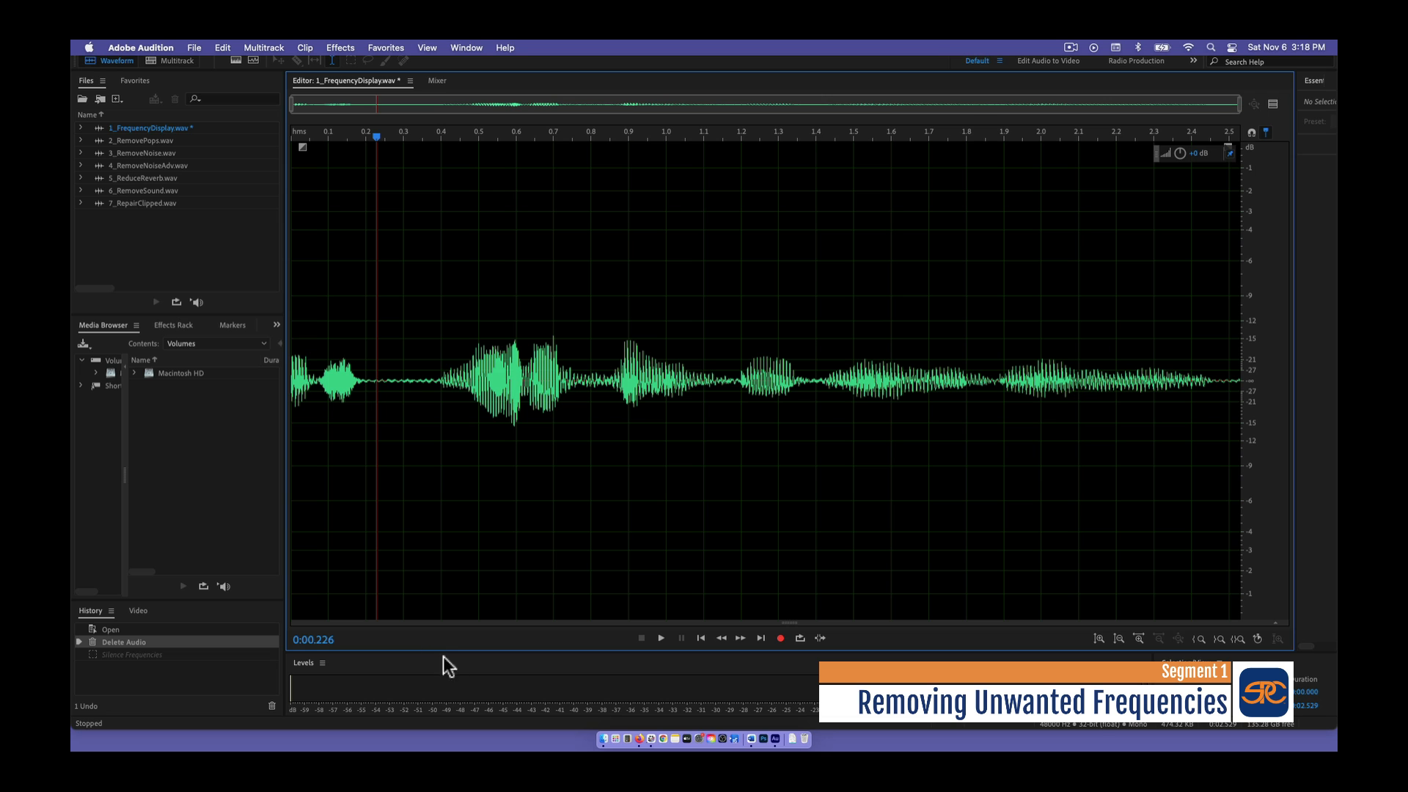
- Show the spectral frequency display of 1_FrequencyDisplay.wav and play the recording
{"action": "left_click", "coordinate": [236, 61]}
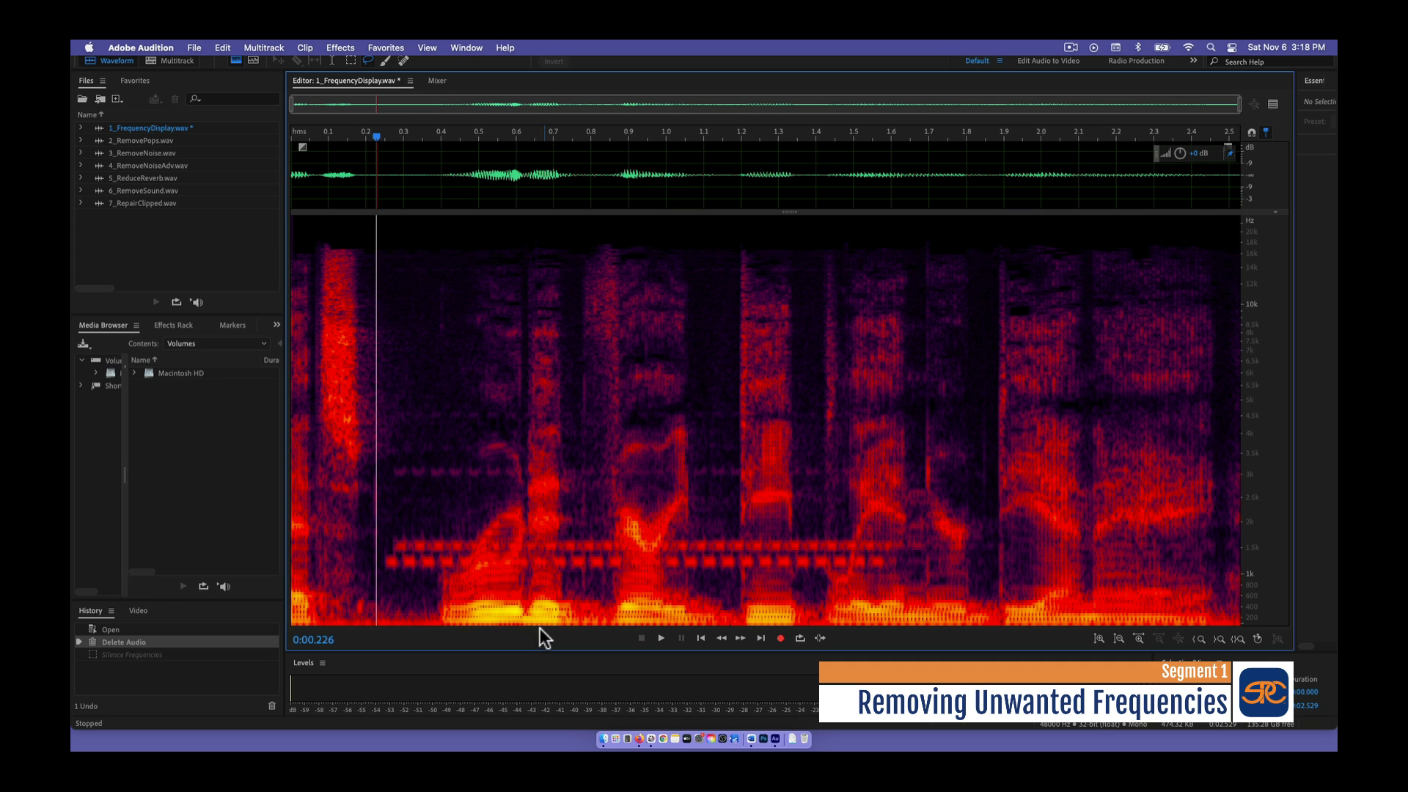
{"action": "key", "text": "space"}
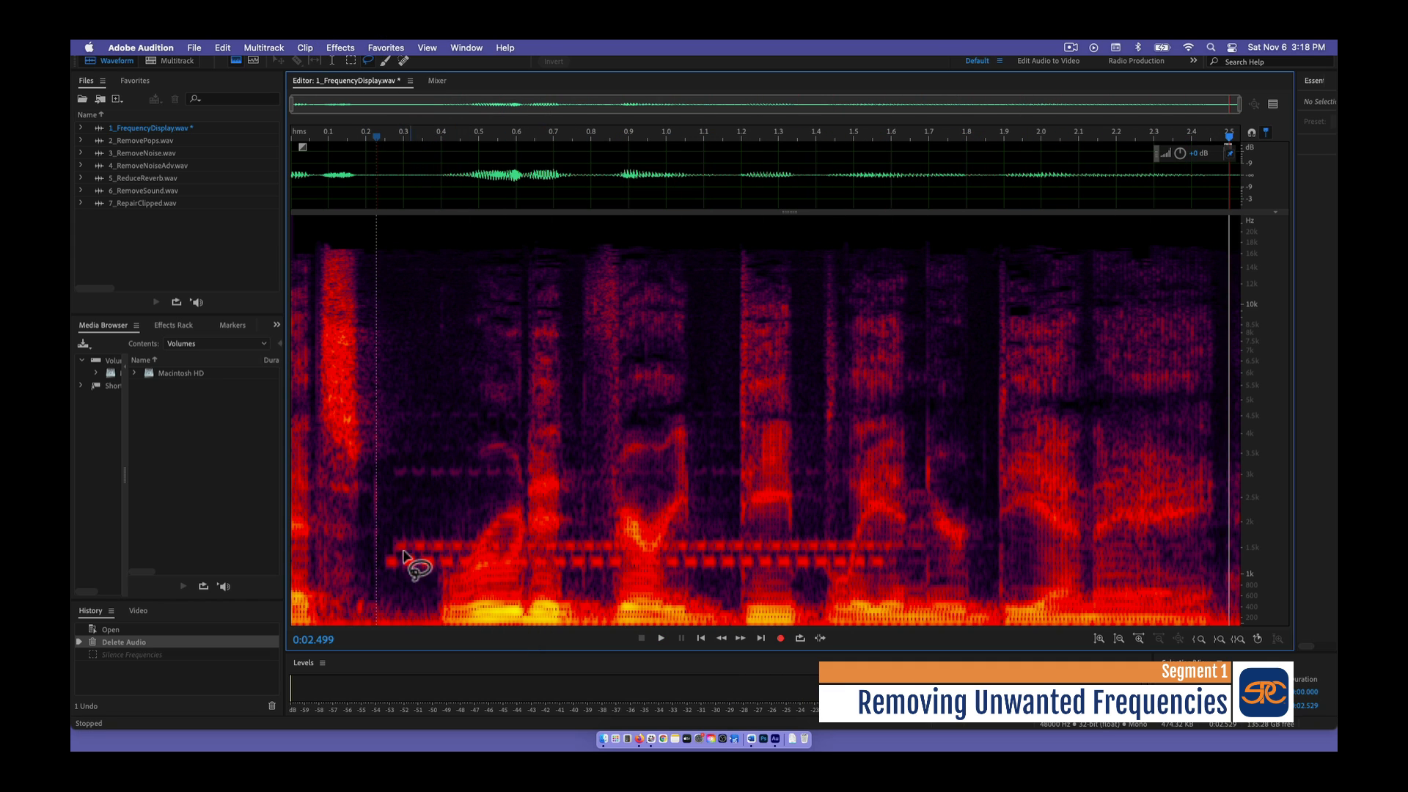
- Paint a 21 px brush selection over the repeating horizontal tone bands and their fainter overtones in the spectrogram, and delete those frequencies
{"action": "left_click", "coordinate": [386, 60]}
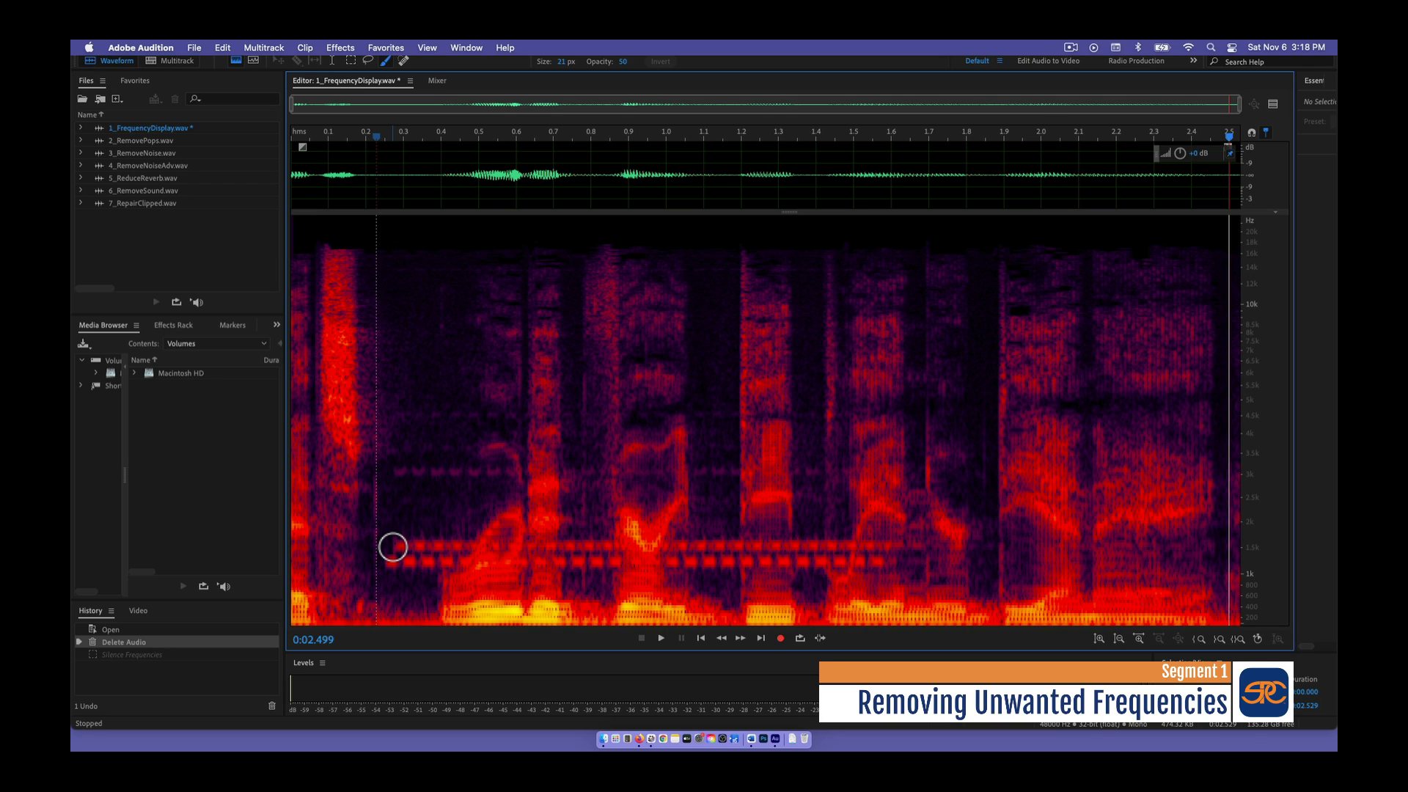
{"action": "mouse_move", "coordinate": [393, 547]}
{"action": "left_mouse_down"}
{"action": "mouse_move", "coordinate": [861, 549]}
{"action": "mouse_move", "coordinate": [735, 563]}
{"action": "mouse_move", "coordinate": [402, 559]}
{"action": "mouse_move", "coordinate": [624, 558]}
{"action": "mouse_move", "coordinate": [513, 531]}
{"action": "left_mouse_up"}
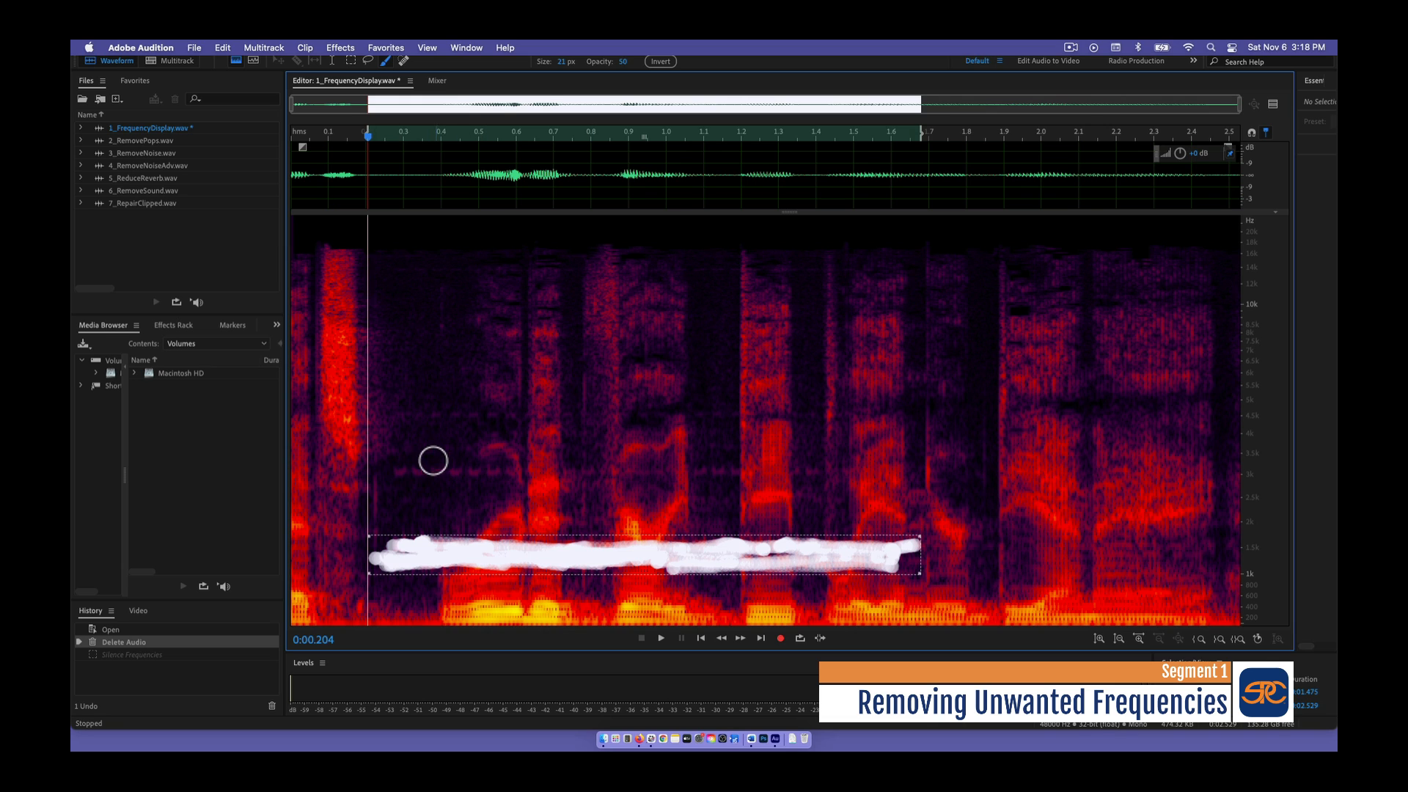
{"action": "mouse_move", "coordinate": [388, 470]}
{"action": "left_mouse_down"}
{"action": "mouse_move", "coordinate": [462, 471]}
{"action": "mouse_move", "coordinate": [389, 472]}
{"action": "left_mouse_up"}
{"action": "mouse_move", "coordinate": [413, 418]}
{"action": "left_mouse_down"}
{"action": "mouse_move", "coordinate": [485, 418]}
{"action": "mouse_move", "coordinate": [460, 418]}
{"action": "left_mouse_up"}
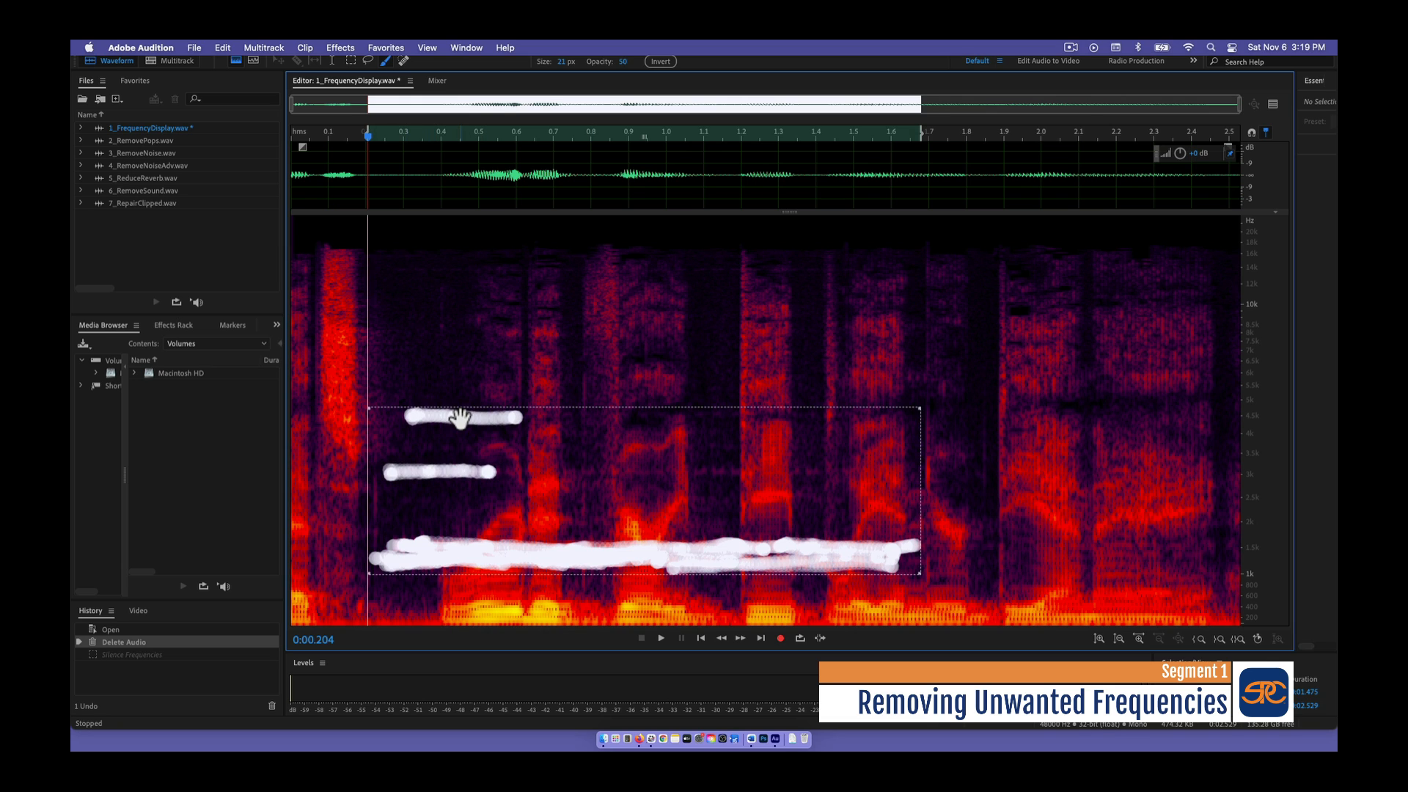
{"action": "key", "text": "Delete"}
{"action": "key", "text": "d"}
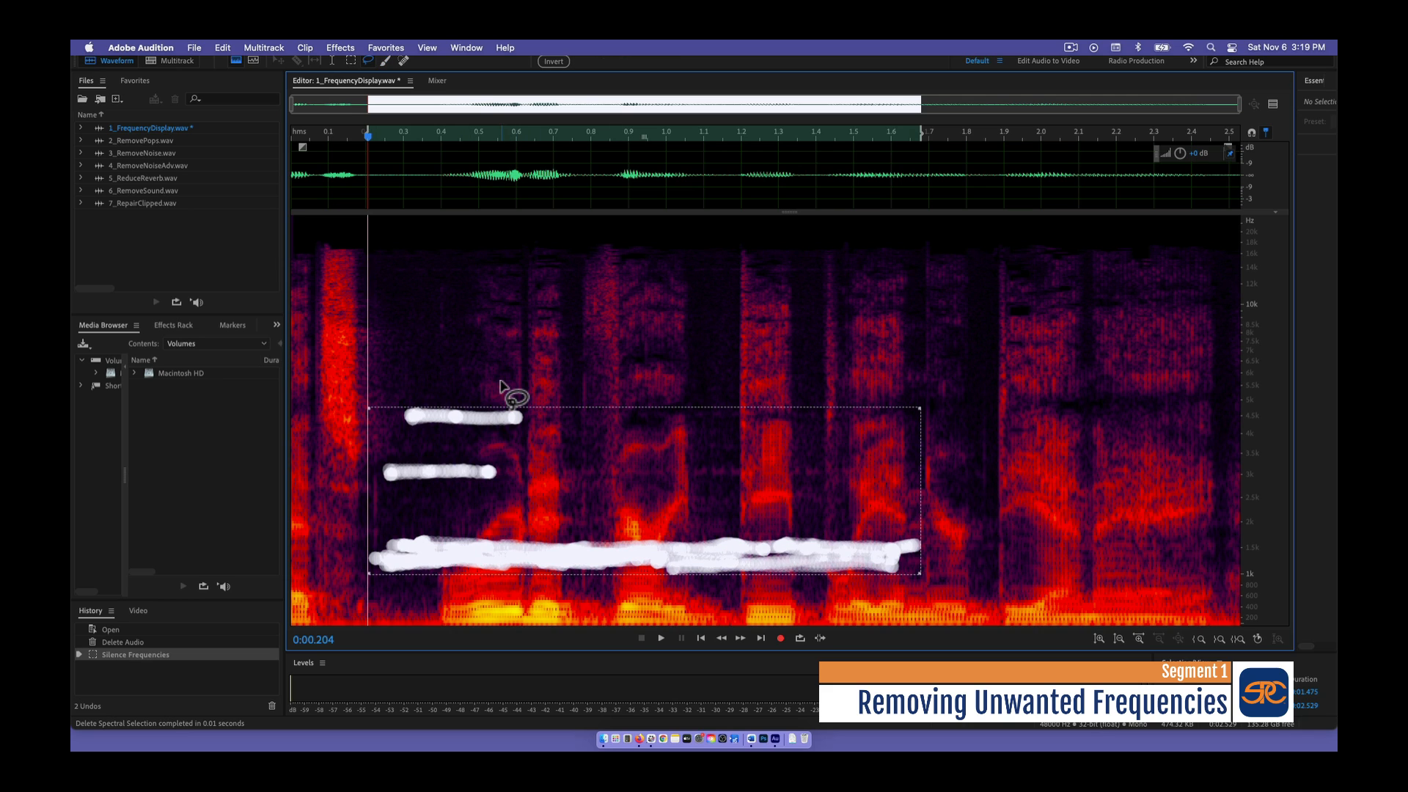
- Clear the spectral selection and play the repaired audio from about 0.15 s
{"action": "left_click", "coordinate": [501, 383]}
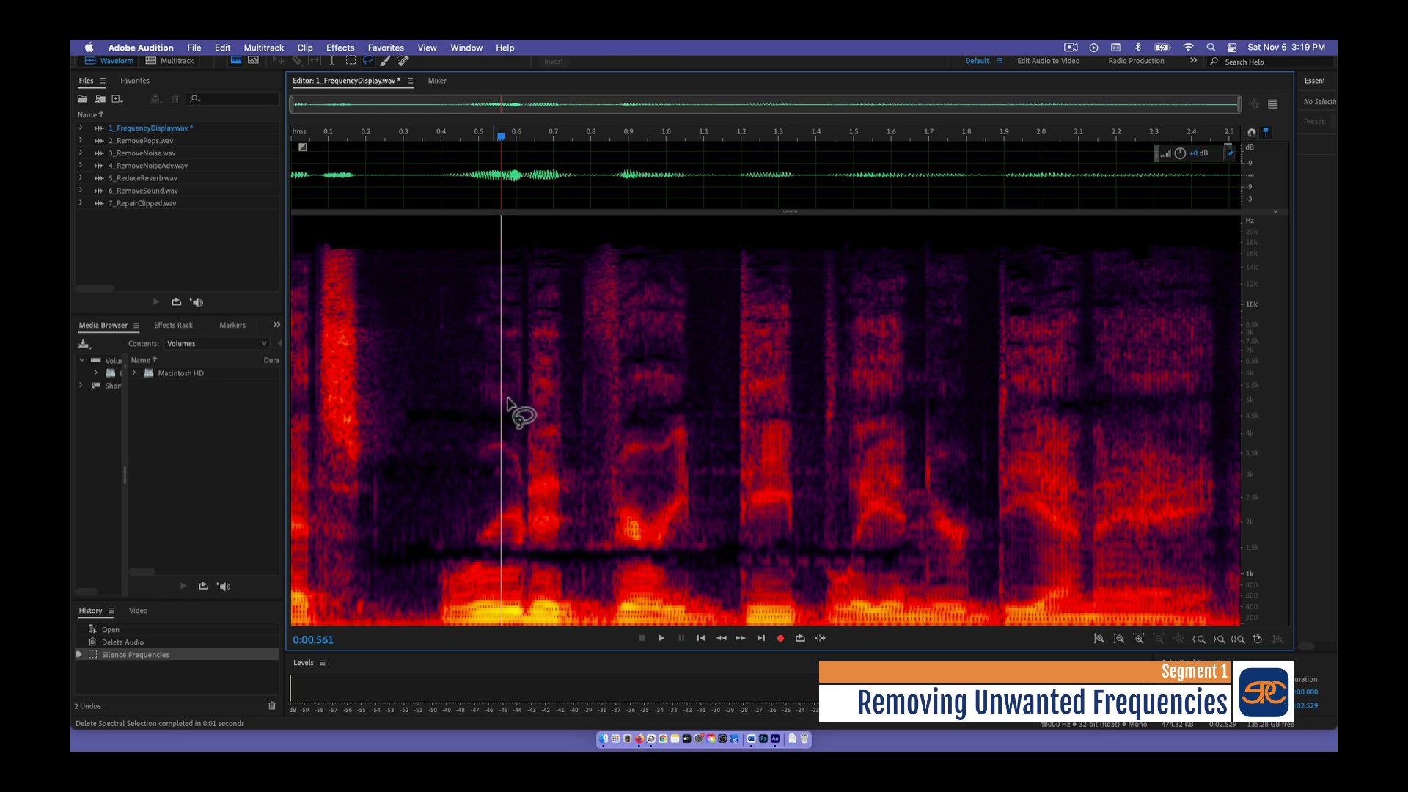
{"action": "left_click", "coordinate": [347, 136]}
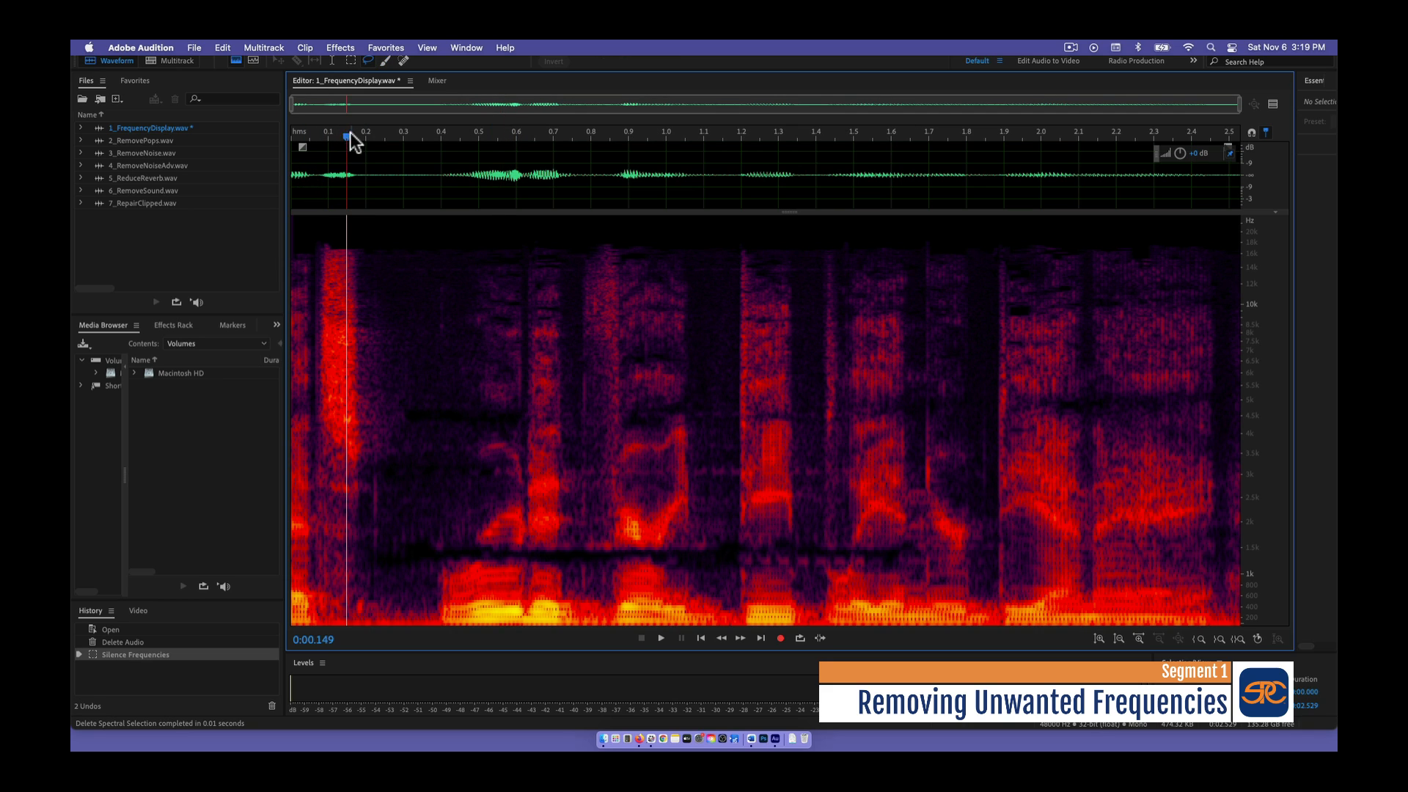
{"action": "key", "text": "space"}
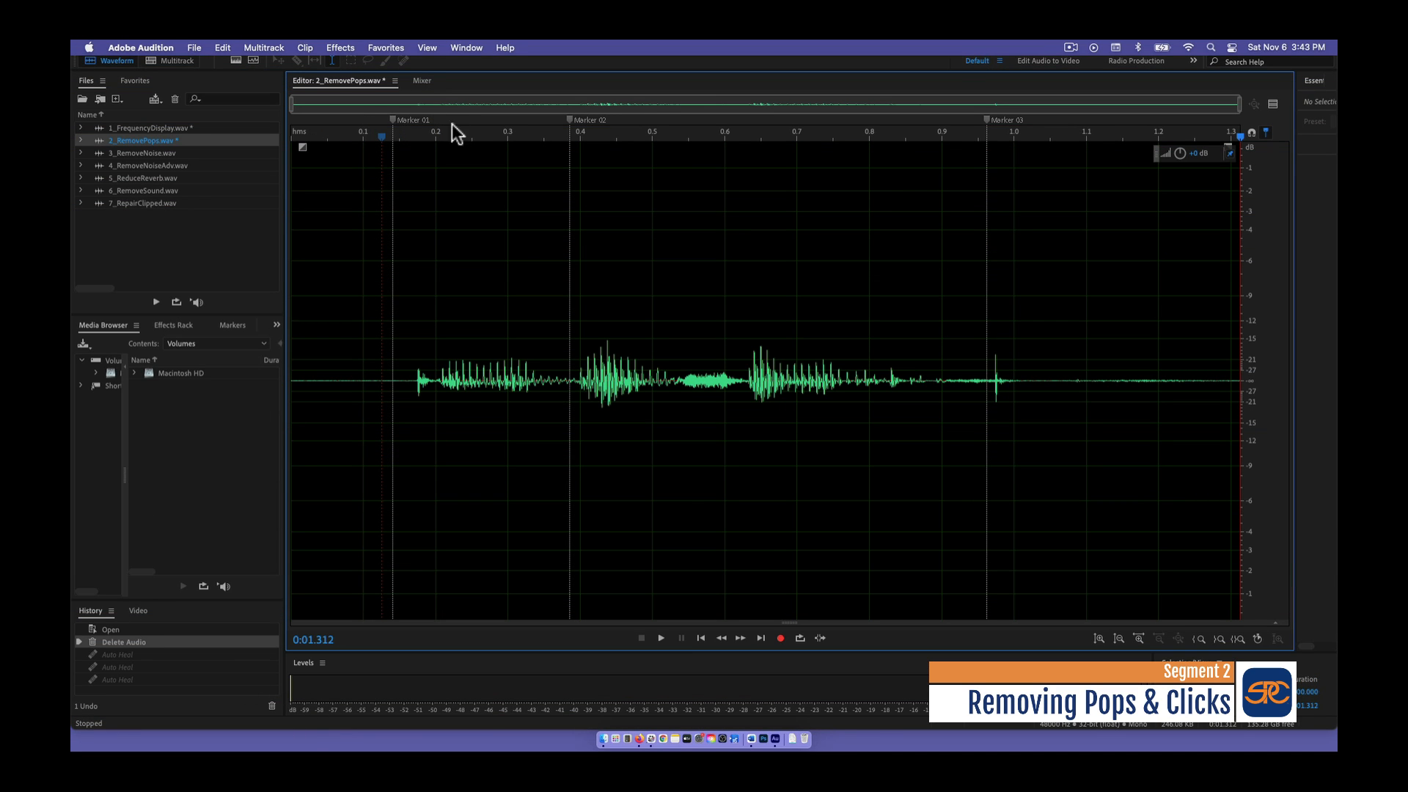
- Play 2_RemovePops.wav, and in its spectral display heal the clicks beside Marker 01 and Marker 02 with the 30 px Spot Healing Brush
{"action": "left_click", "coordinate": [658, 637]}
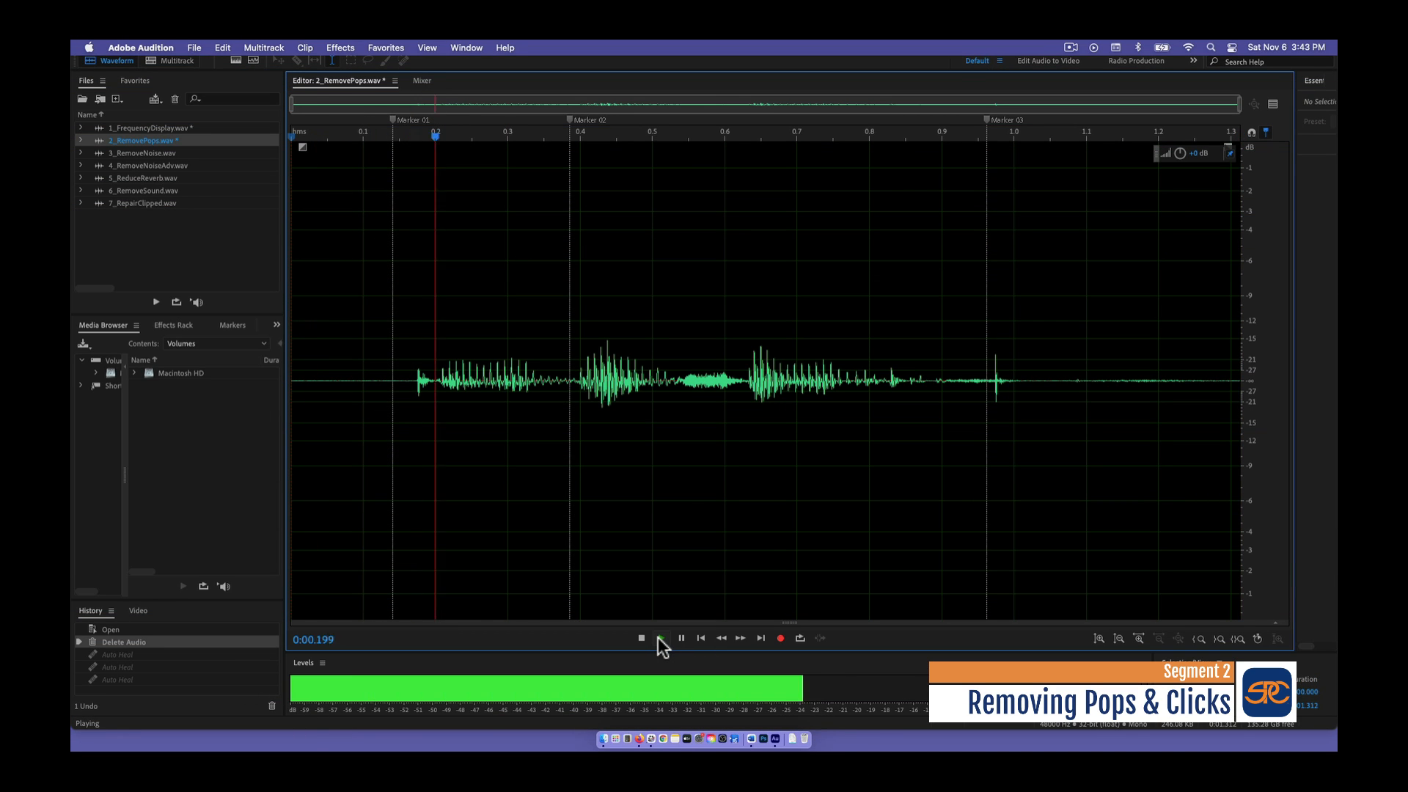
{"action": "left_click", "coordinate": [236, 60]}
{"action": "left_click", "coordinate": [403, 61]}
{"action": "left_click_drag", "start_coordinate": [415, 312], "coordinate": [418, 620]}
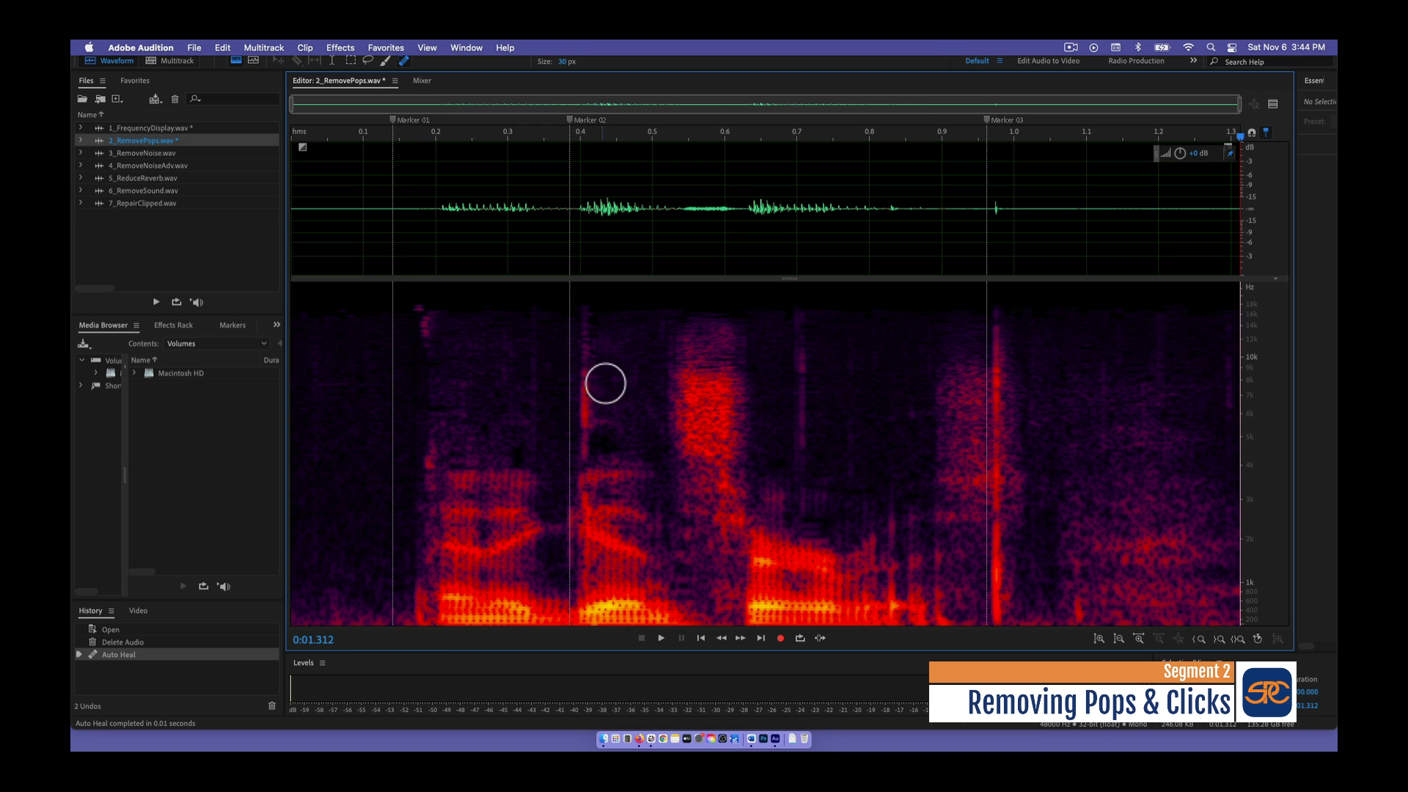
{"action": "left_click_drag", "start_coordinate": [585, 316], "coordinate": [579, 624]}
{"action": "left_click", "coordinate": [425, 323]}
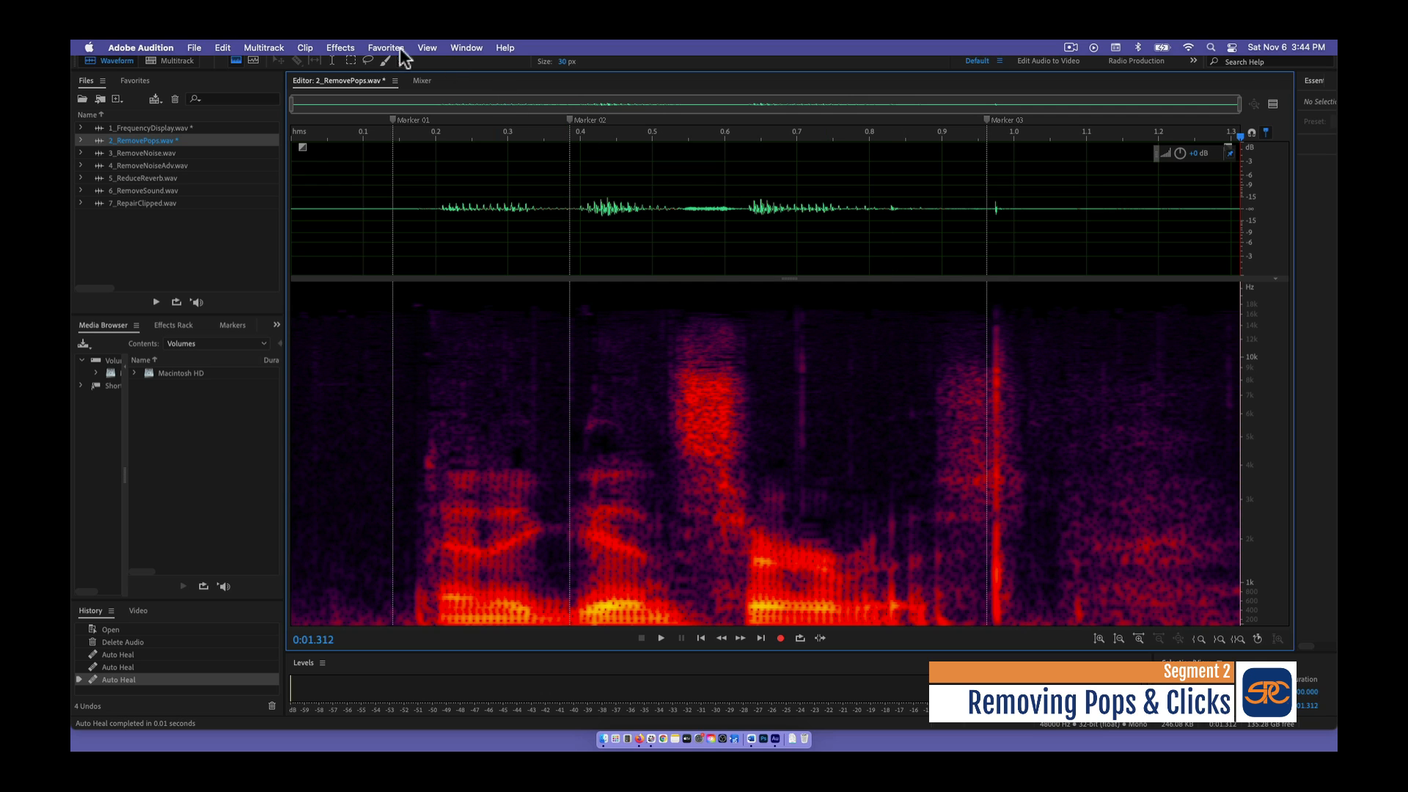
- Marquee-select the vertical click beside Marker 03 across its full frequency range and apply Auto Heal to it
{"action": "left_click", "coordinate": [351, 62]}
{"action": "left_click_drag", "start_coordinate": [989, 307], "coordinate": [1004, 631]}
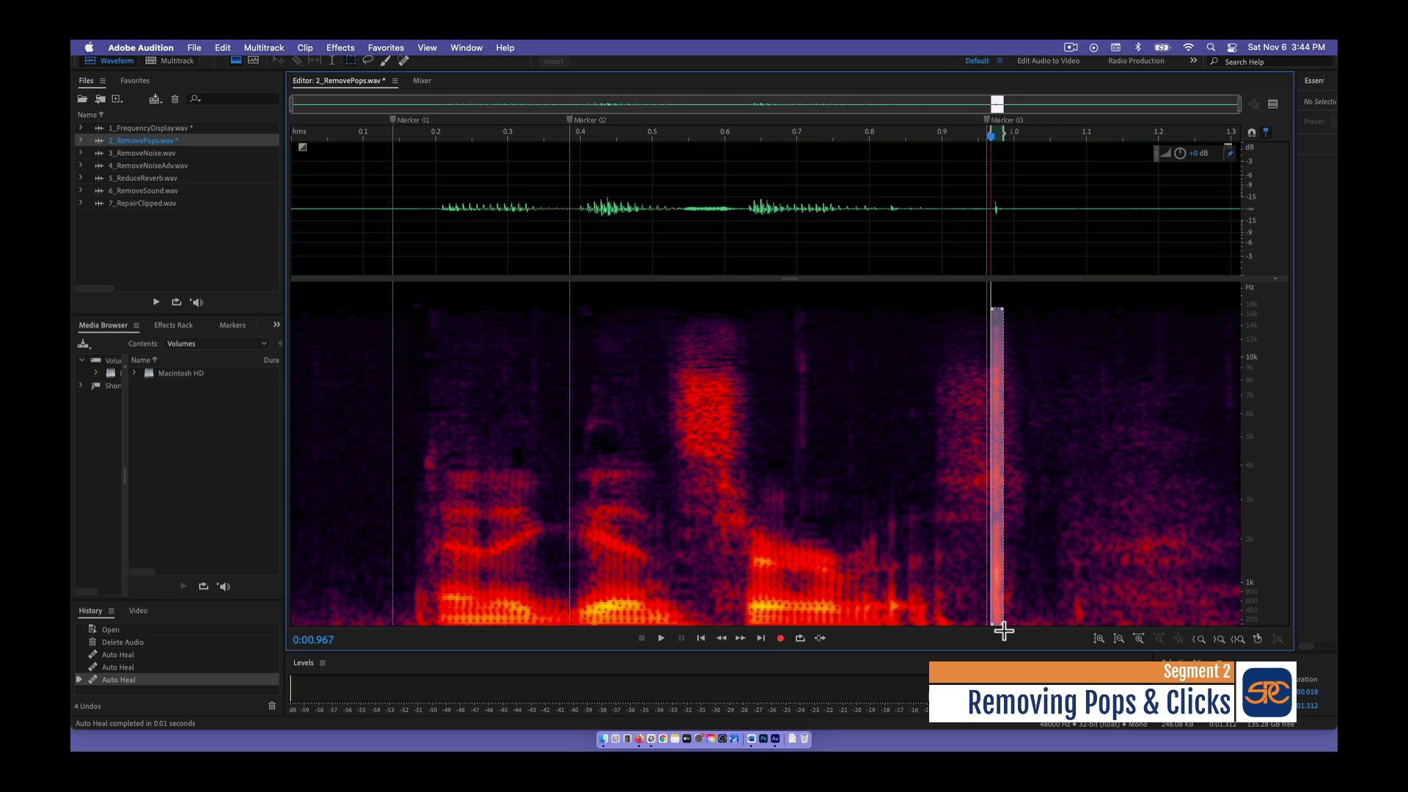
{"action": "left_click", "coordinate": [384, 48]}
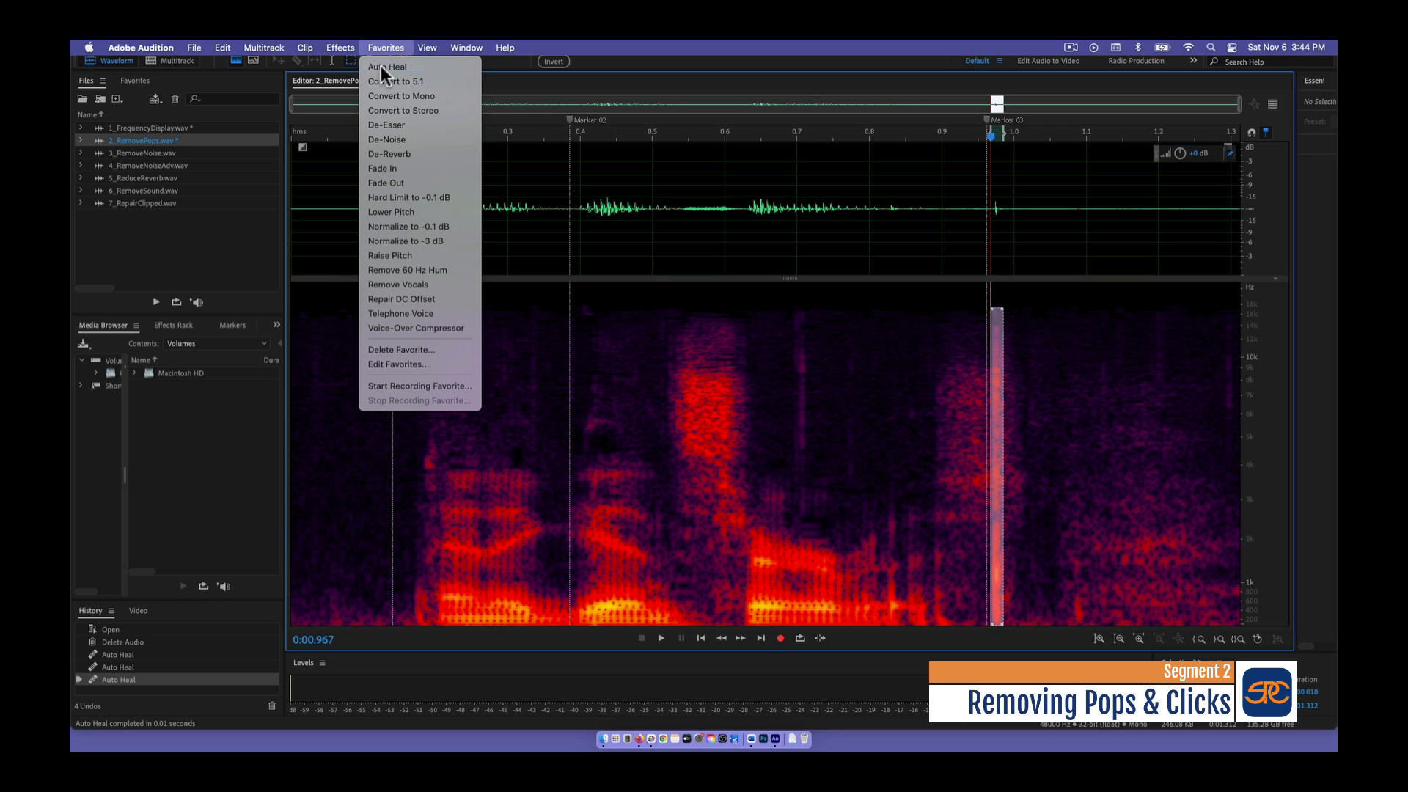
{"action": "left_click", "coordinate": [382, 67]}
- Clear the selection and play the healed recording from the start
{"action": "left_click", "coordinate": [1054, 338]}
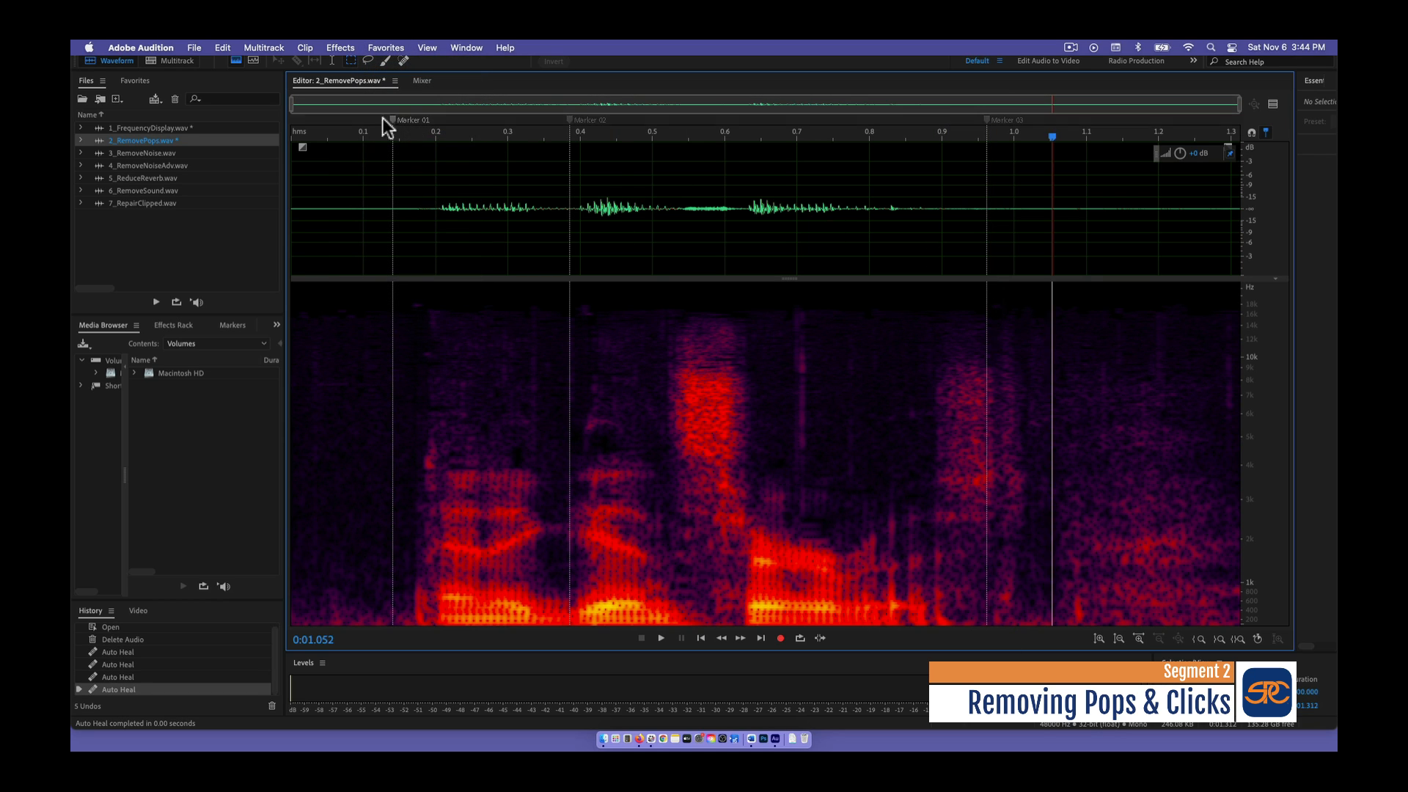
{"action": "left_click_drag", "start_coordinate": [346, 130], "coordinate": [287, 132]}
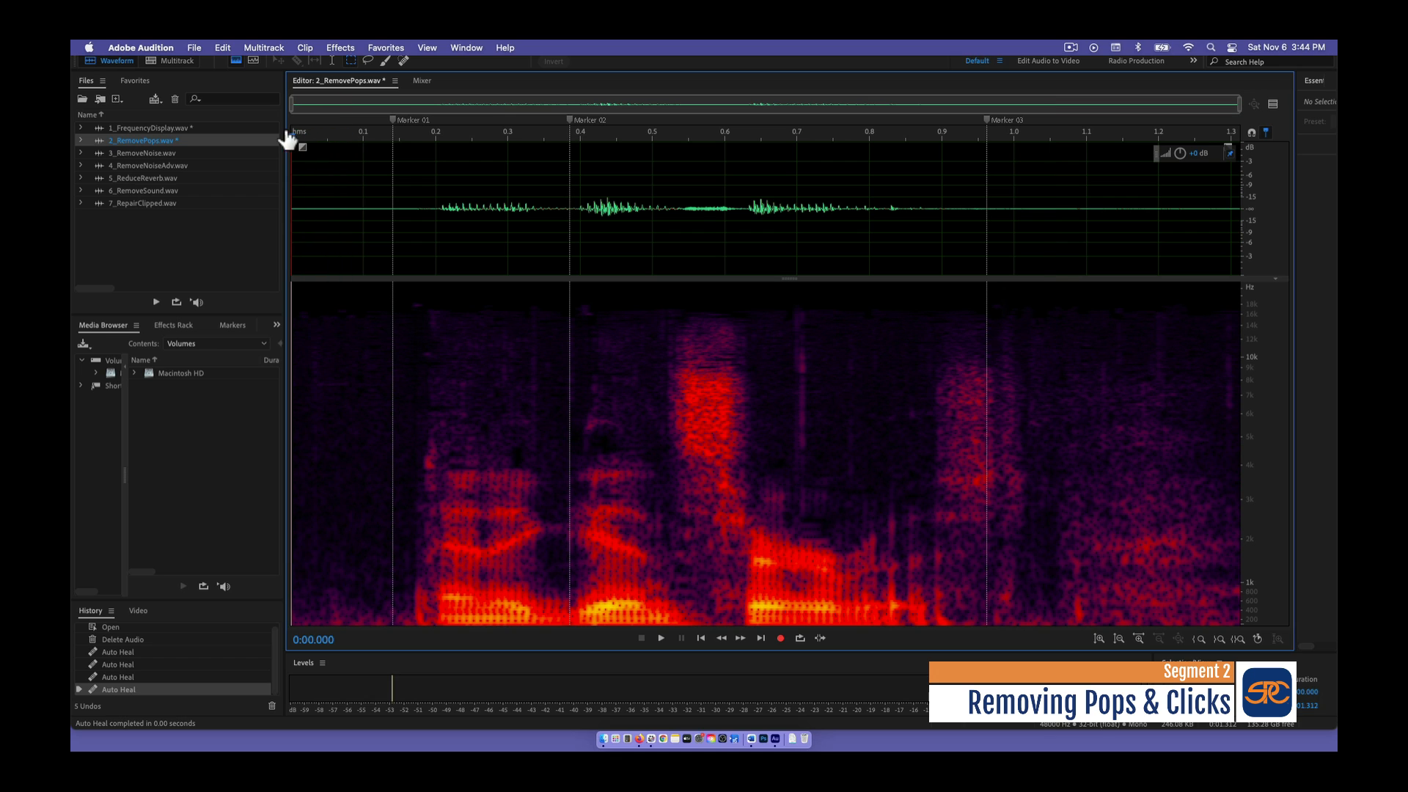
{"action": "key", "text": "space"}
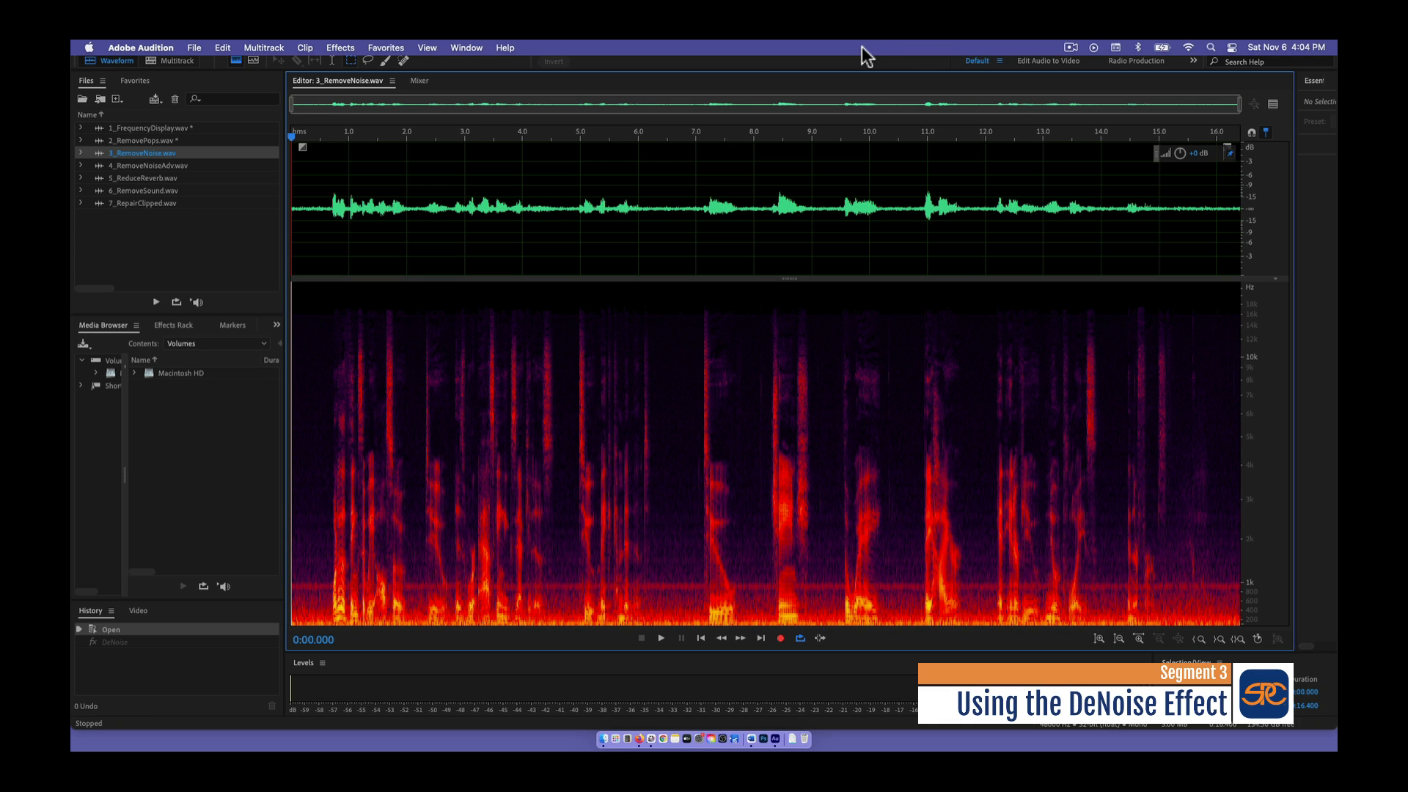
- Play the opening seconds of 3_RemoveNoise.wav to listen to its background noise, and stop playback
{"action": "left_click", "coordinate": [662, 638]}
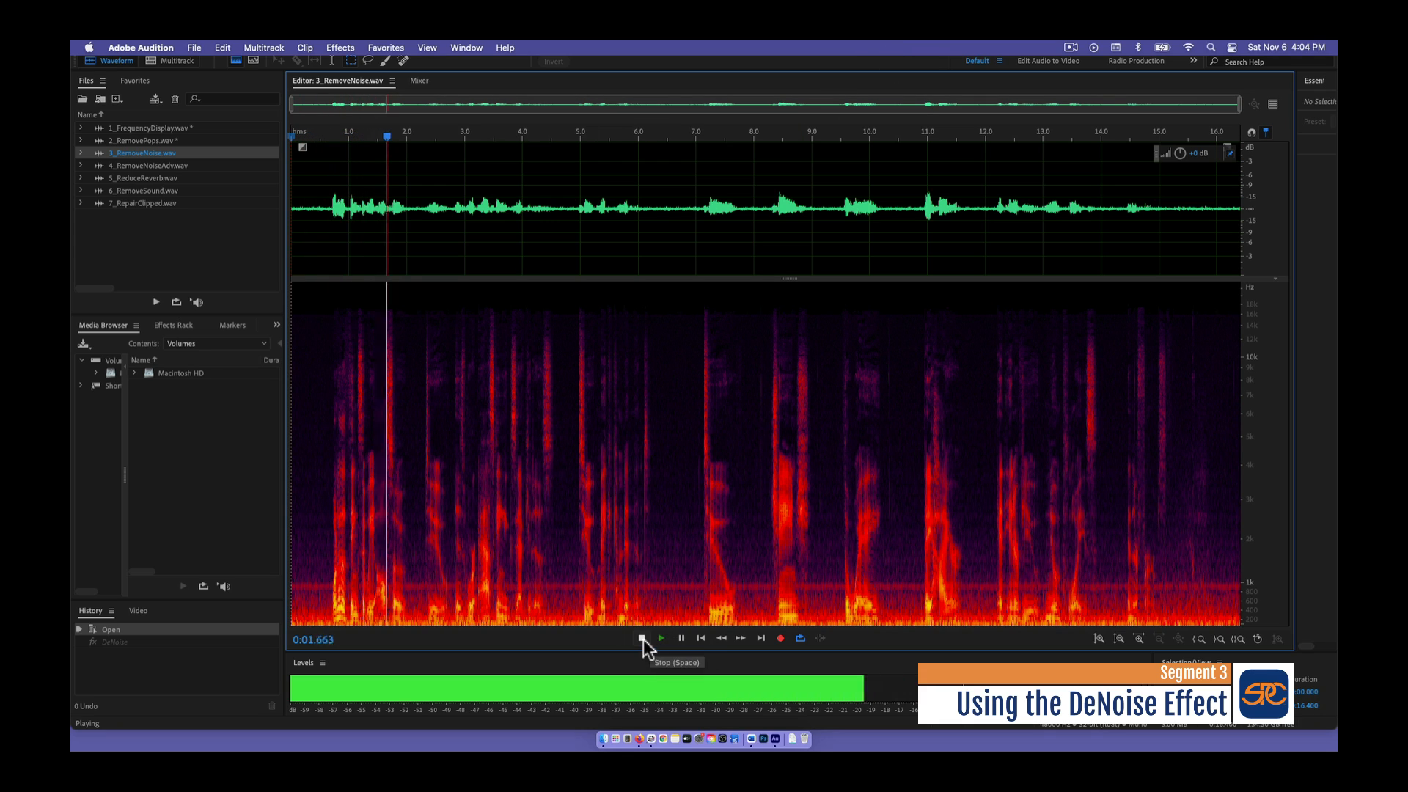
{"action": "left_click", "coordinate": [642, 638]}
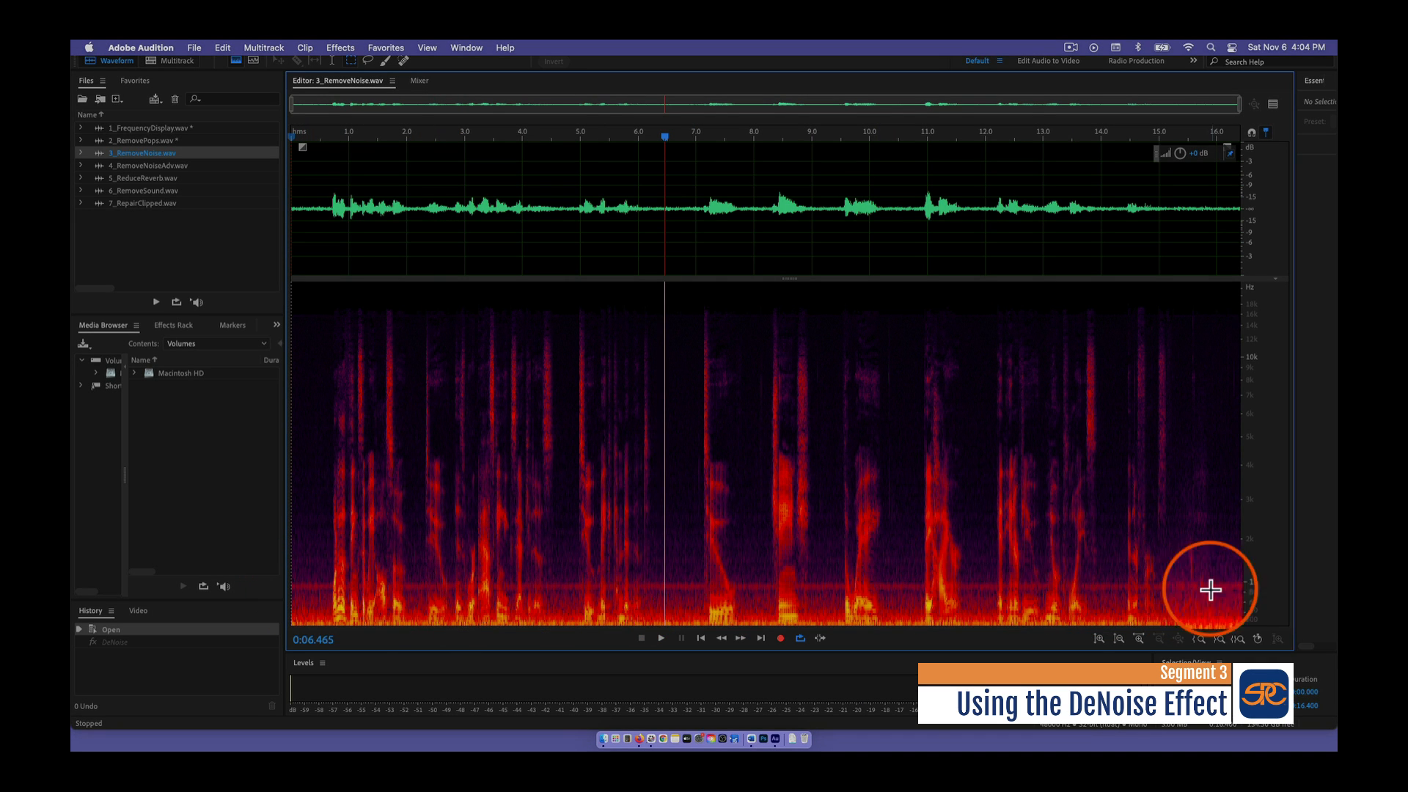
- Select the noise-only stretch before the first words, preview DeNoise on it, and apply the effect with an amount of 92%
{"action": "left_click_drag", "start_coordinate": [295, 282], "coordinate": [332, 639]}
{"action": "left_click", "coordinate": [333, 43]}
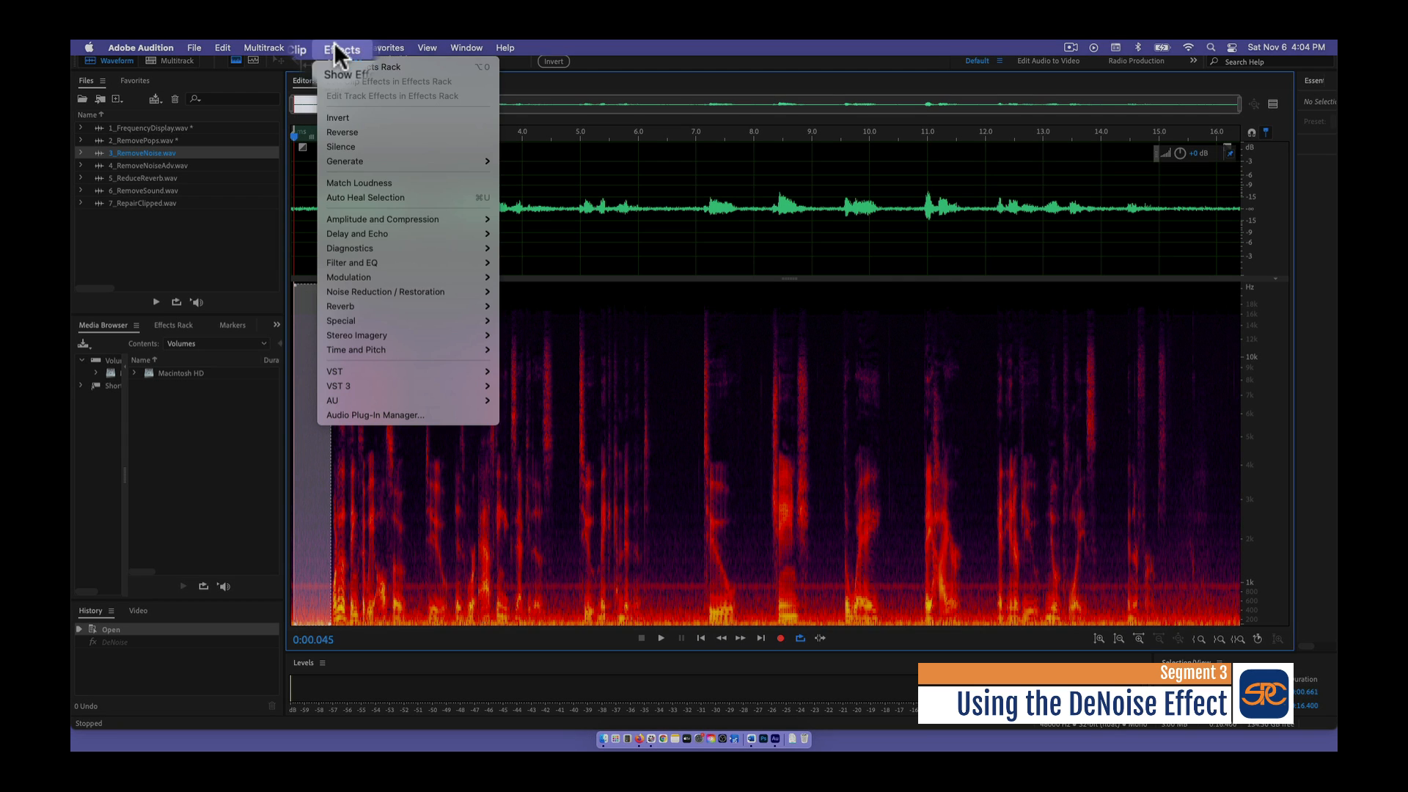
{"action": "mouse_move", "coordinate": [354, 292]}
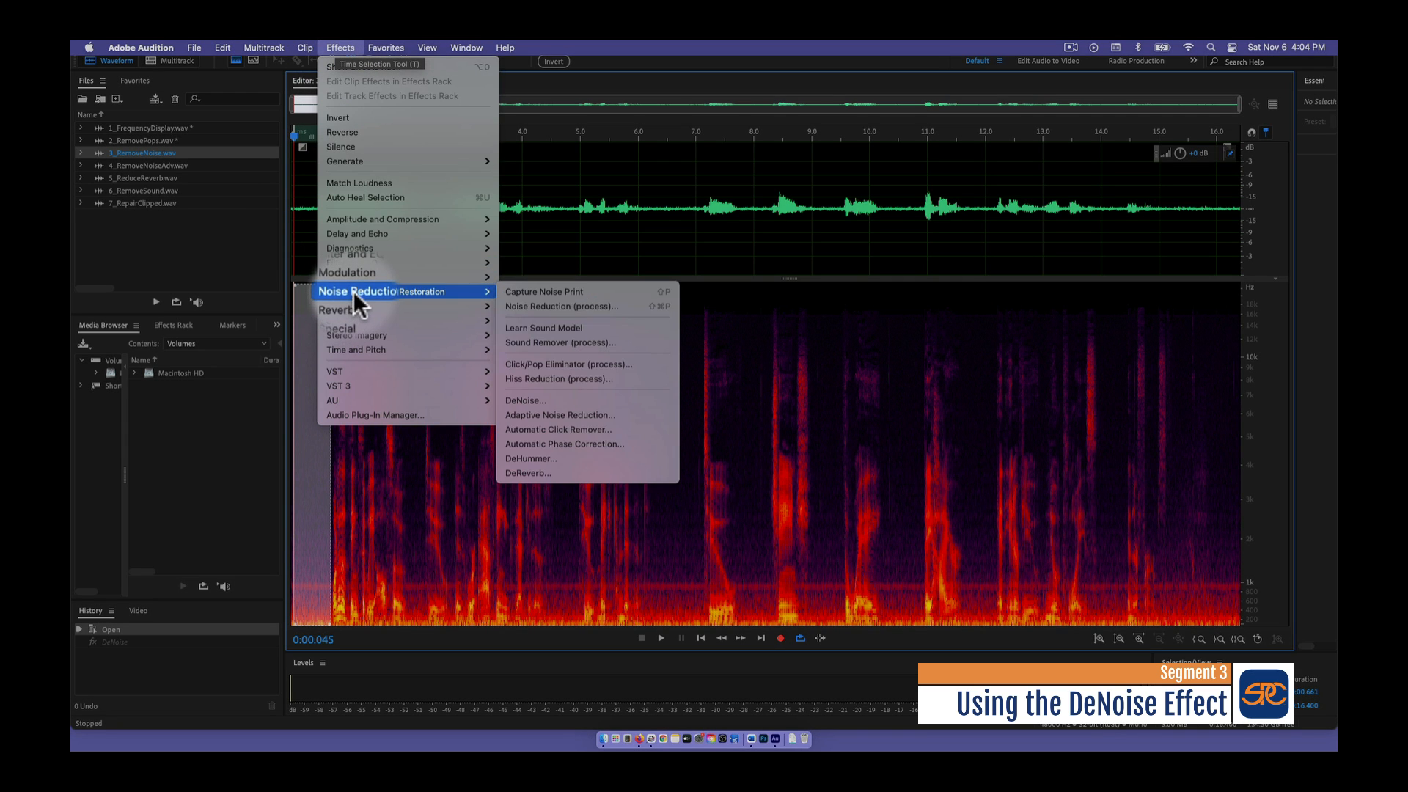
{"action": "left_click", "coordinate": [570, 403]}
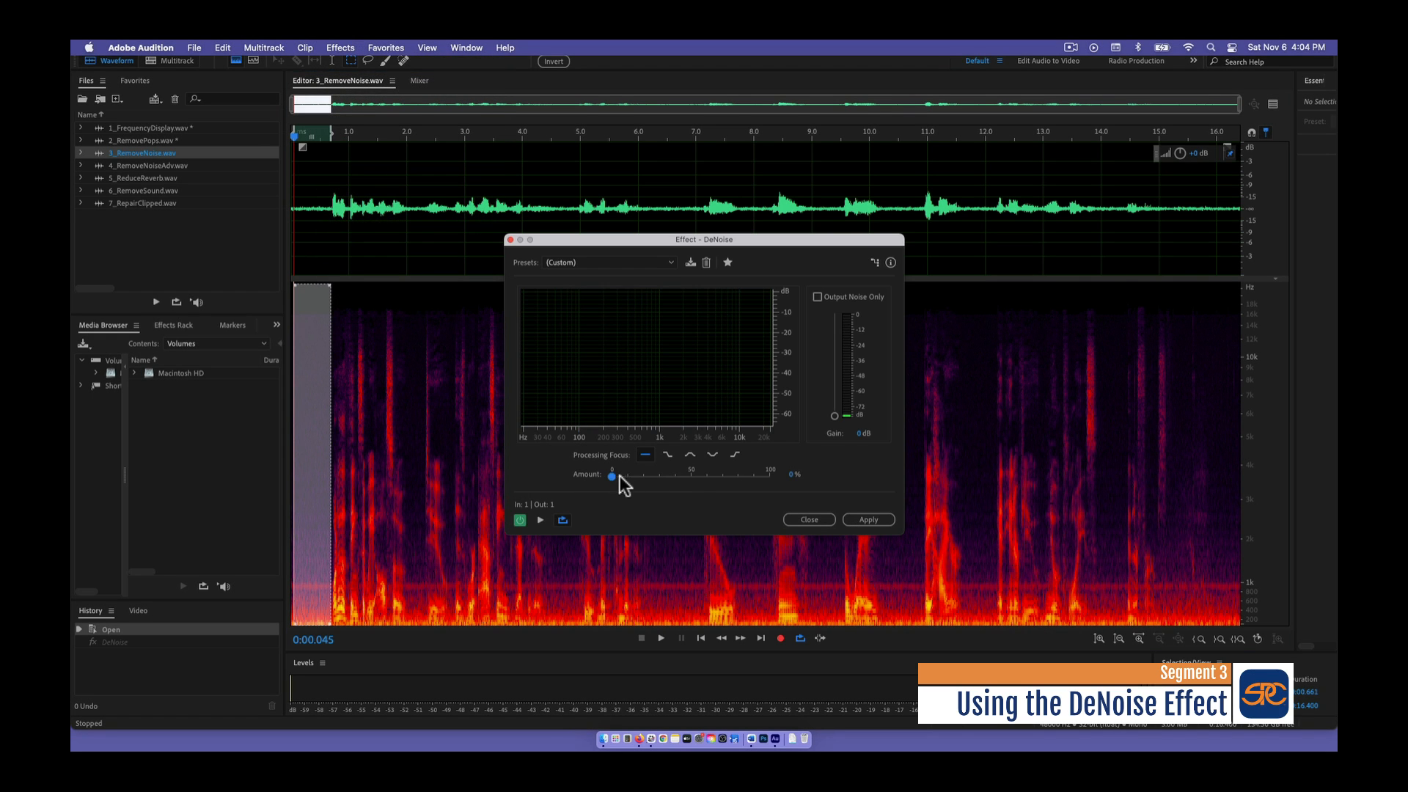
{"action": "left_click", "coordinate": [540, 520]}
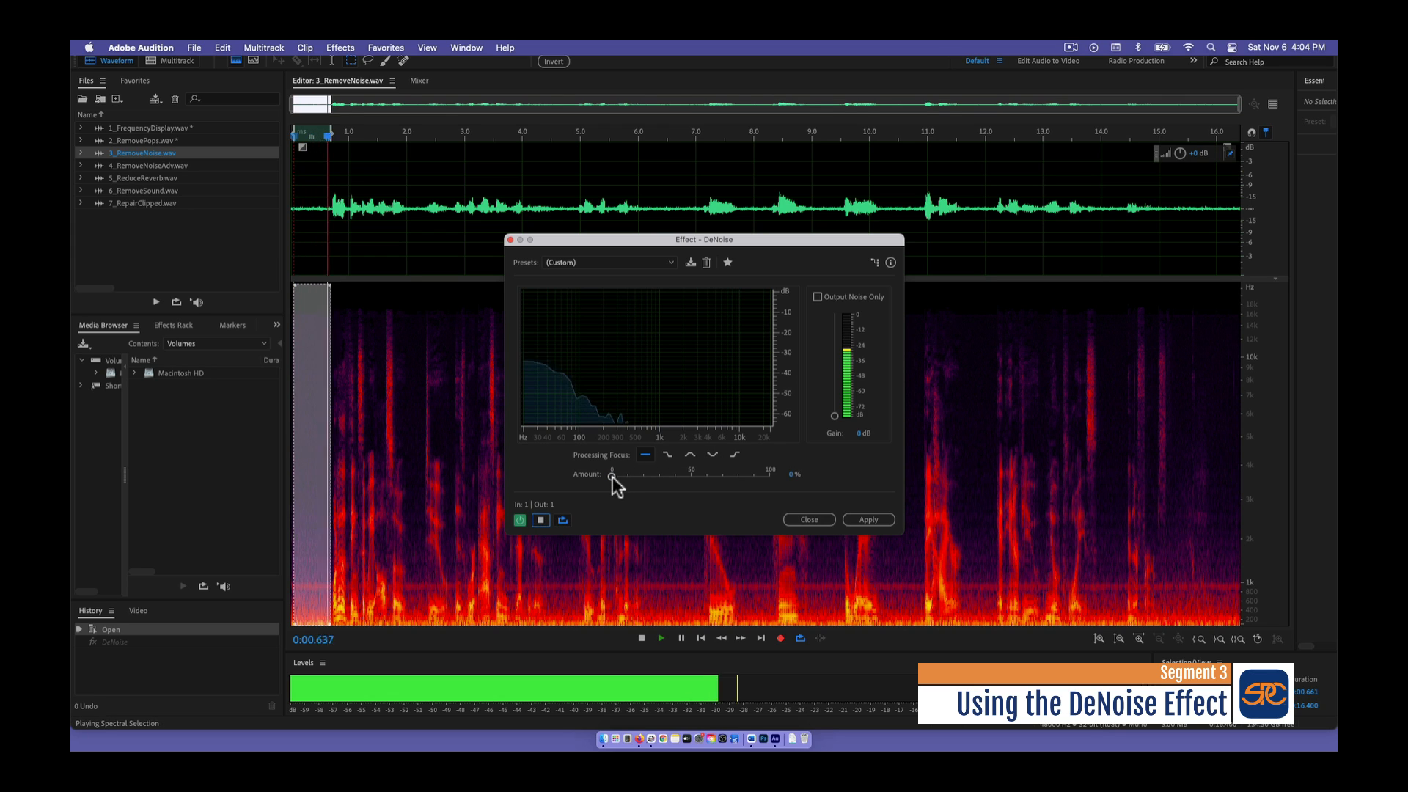
{"action": "left_click_drag", "start_coordinate": [610, 474], "coordinate": [757, 473]}
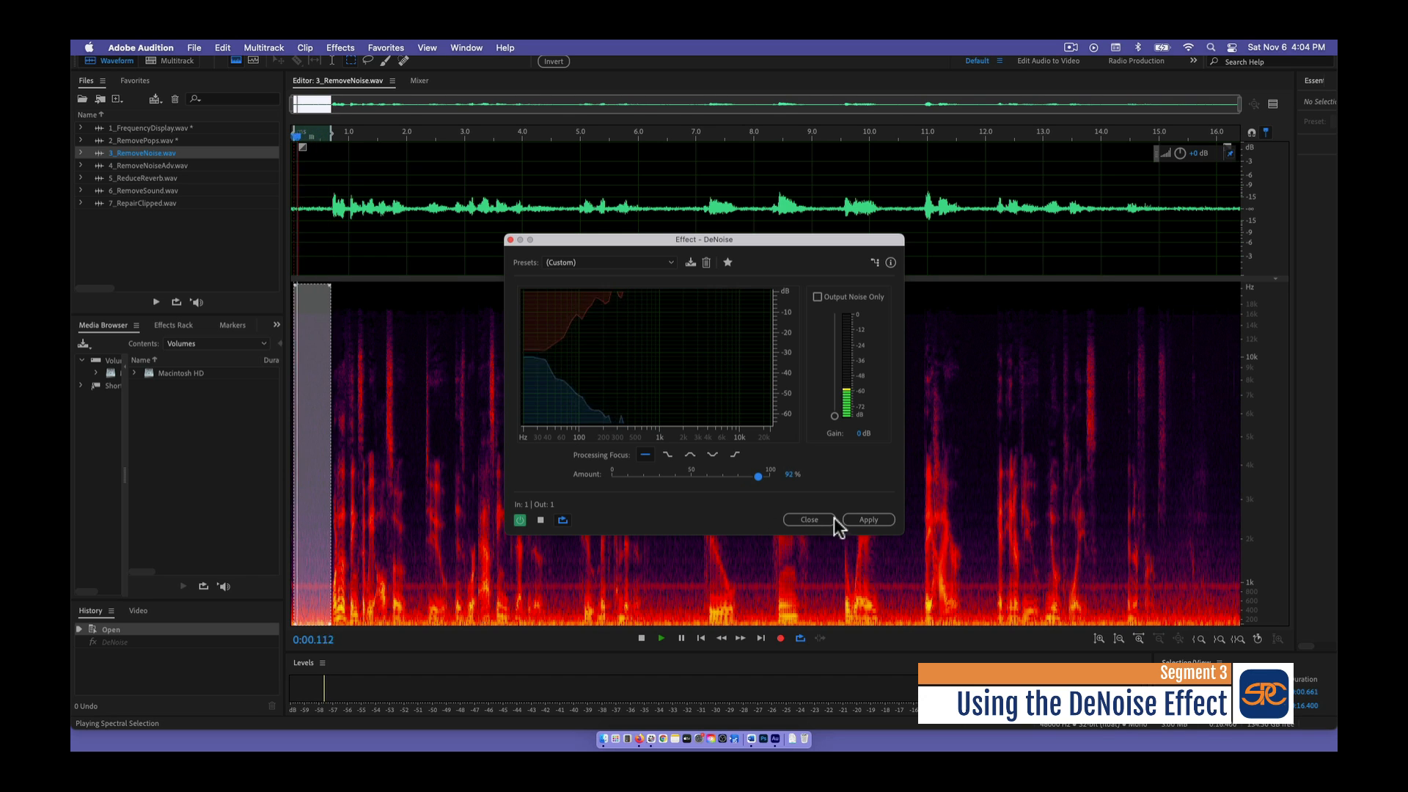
{"action": "left_click", "coordinate": [870, 521]}
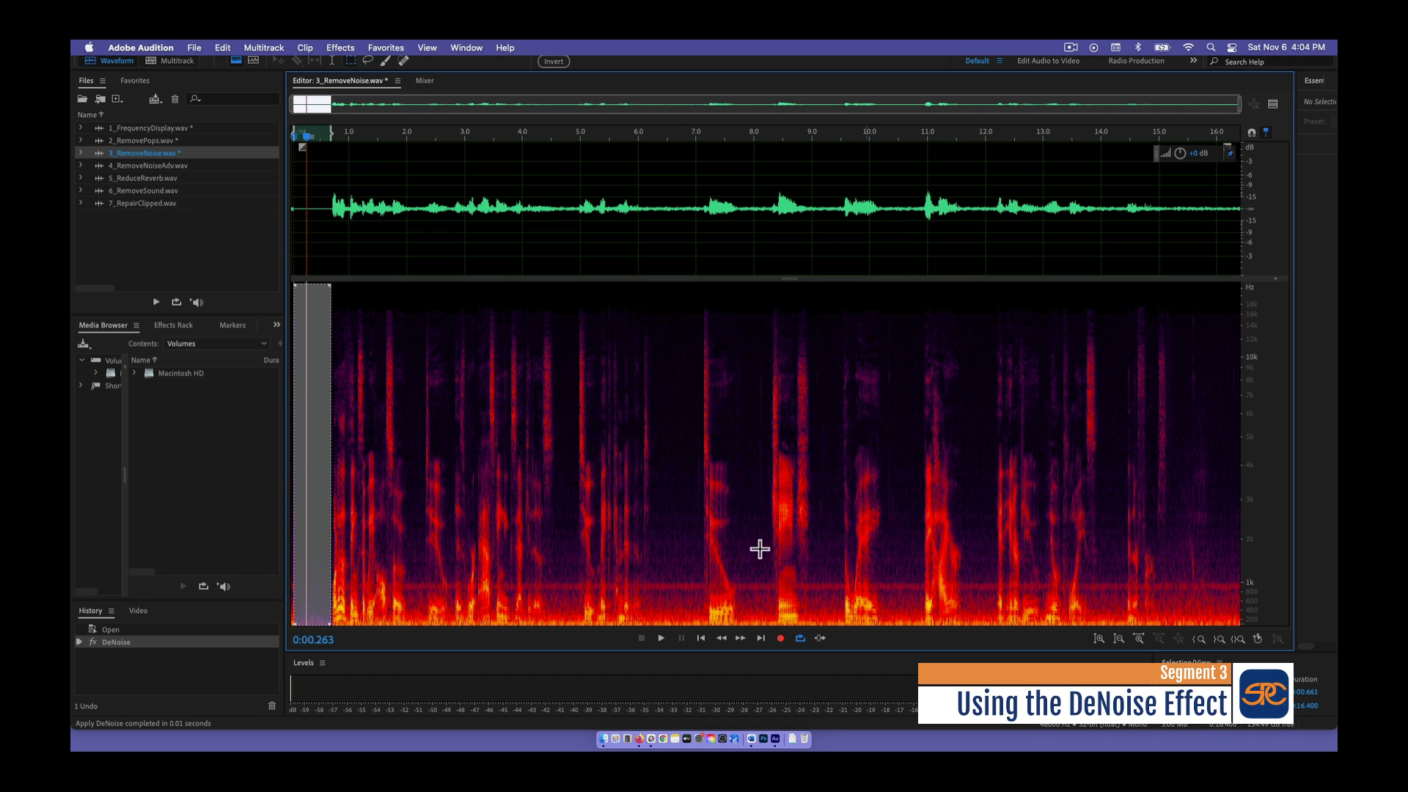
- Select the whole recording across all frequencies and apply DeNoise with the same 92% amount
{"action": "left_click", "coordinate": [405, 603]}
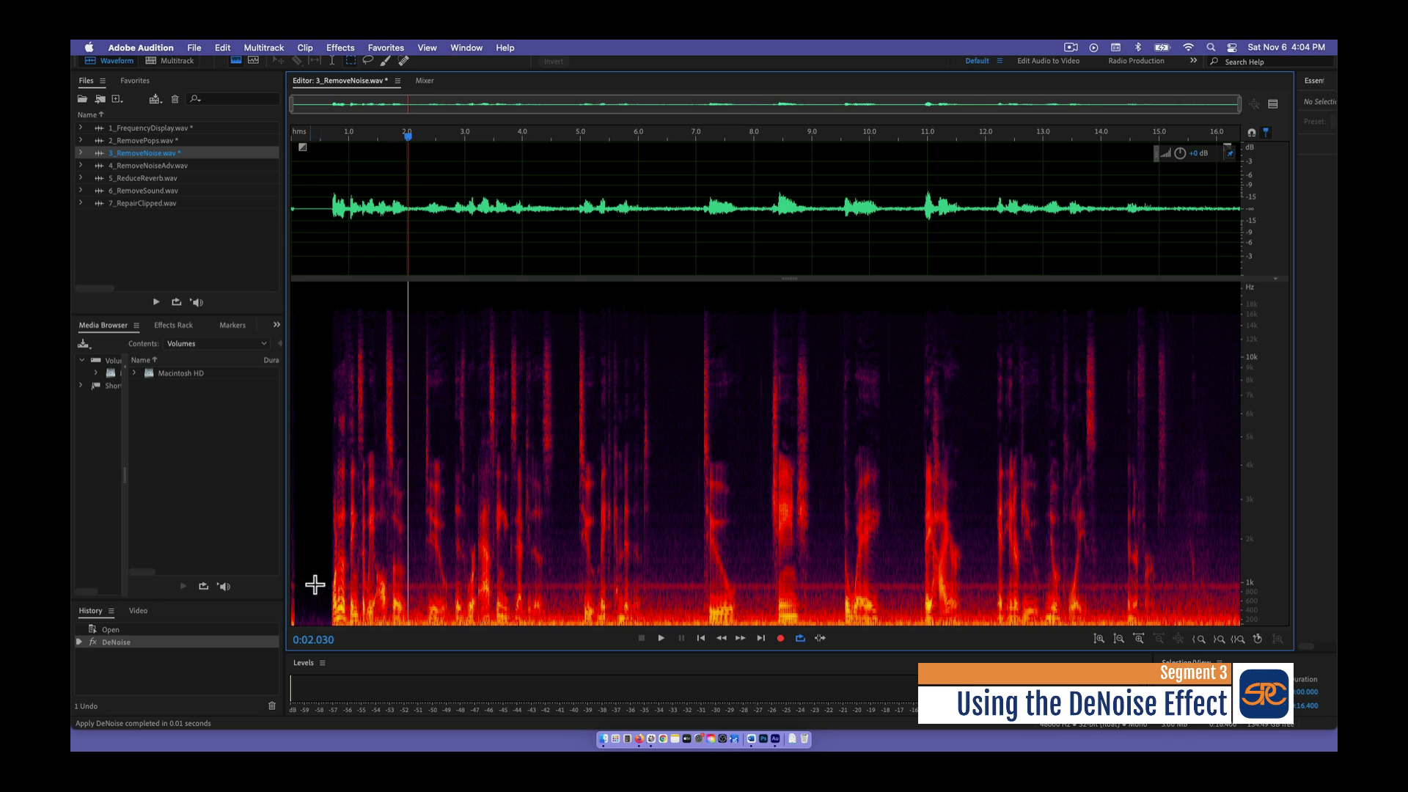
{"action": "left_click_drag", "start_coordinate": [292, 284], "coordinate": [1245, 631]}
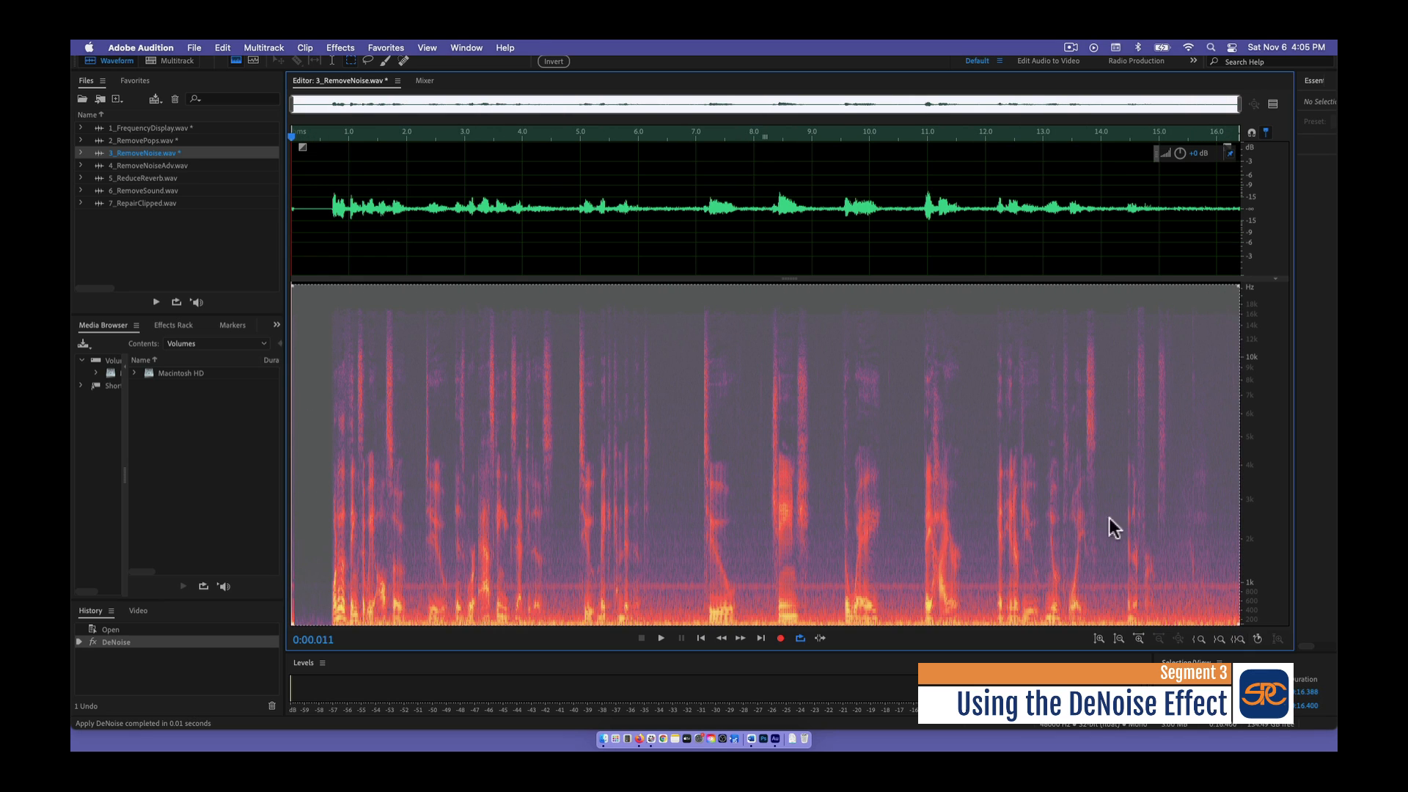
{"action": "left_click", "coordinate": [357, 47]}
{"action": "mouse_move", "coordinate": [336, 292]}
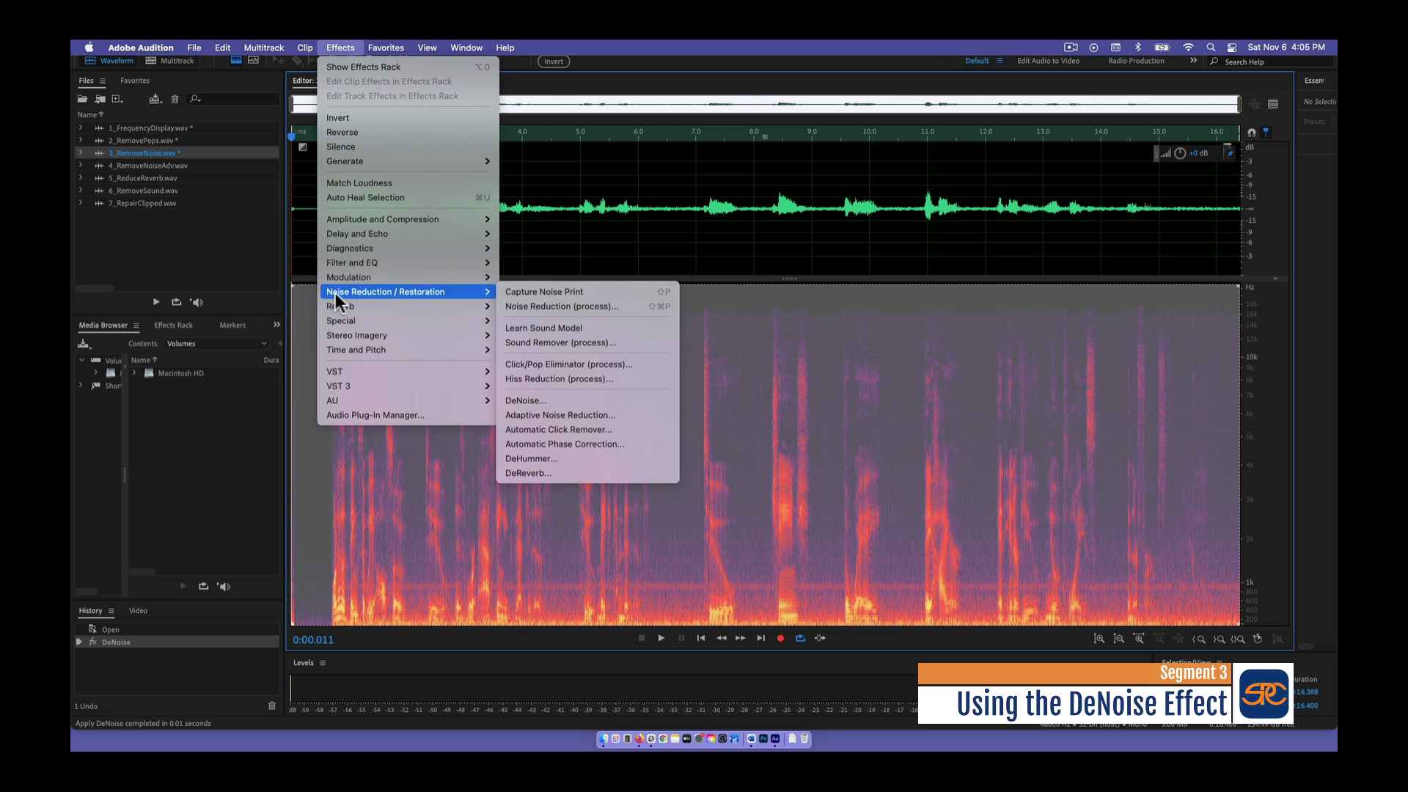
{"action": "left_click", "coordinate": [606, 400]}
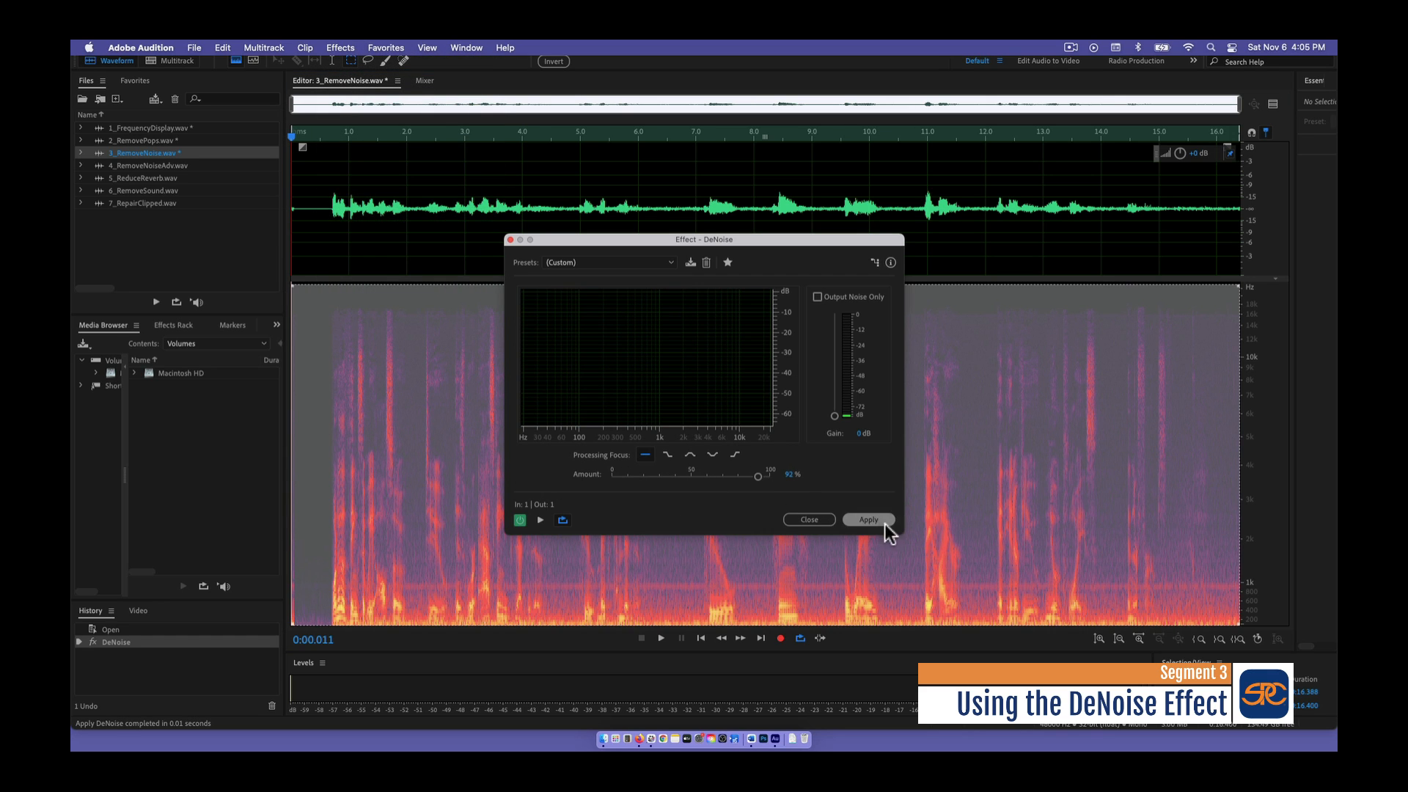
{"action": "left_click", "coordinate": [865, 521]}
- Clear the selection, play the denoised recording from about 0.2 s, and stop playback
{"action": "left_click", "coordinate": [330, 264]}
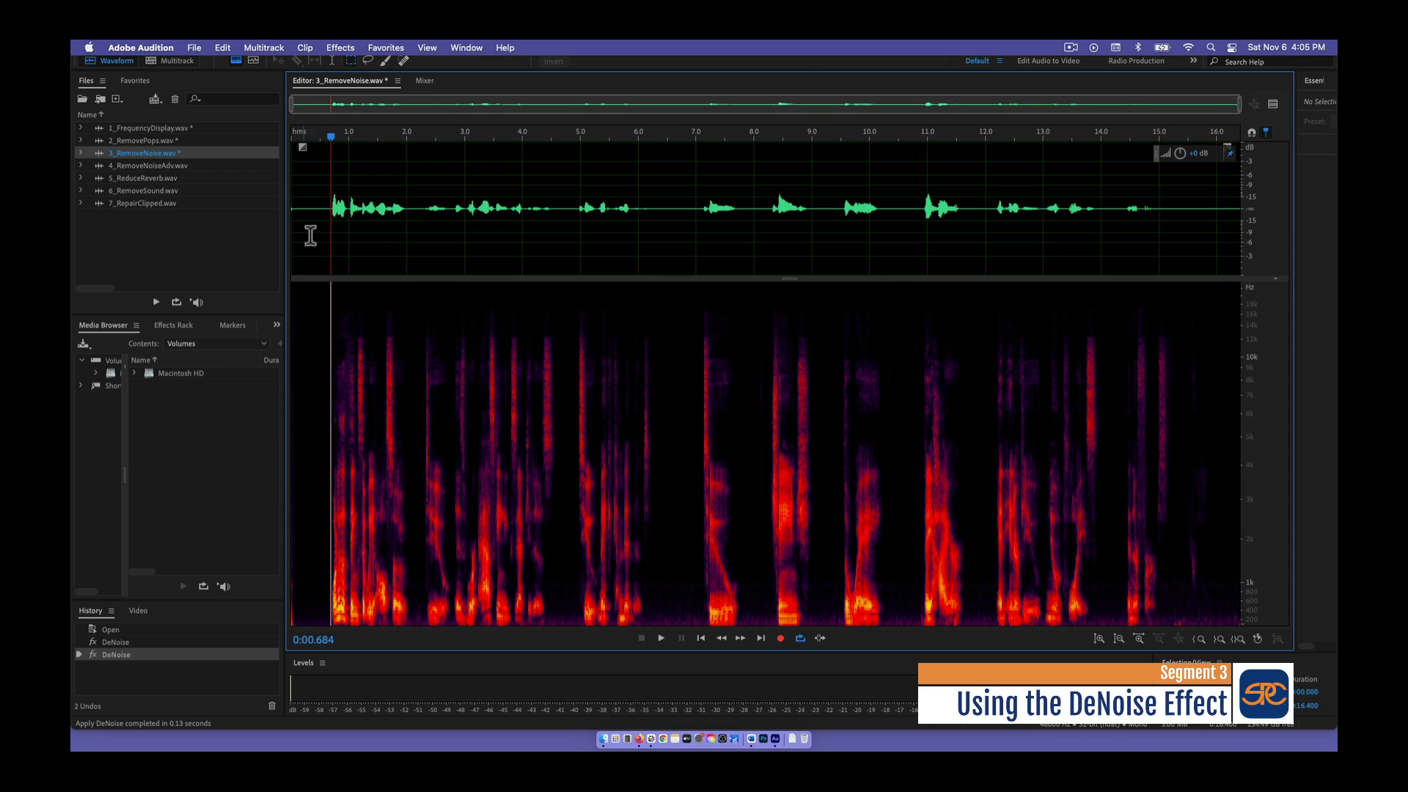
{"action": "left_click_drag", "start_coordinate": [331, 138], "coordinate": [302, 137]}
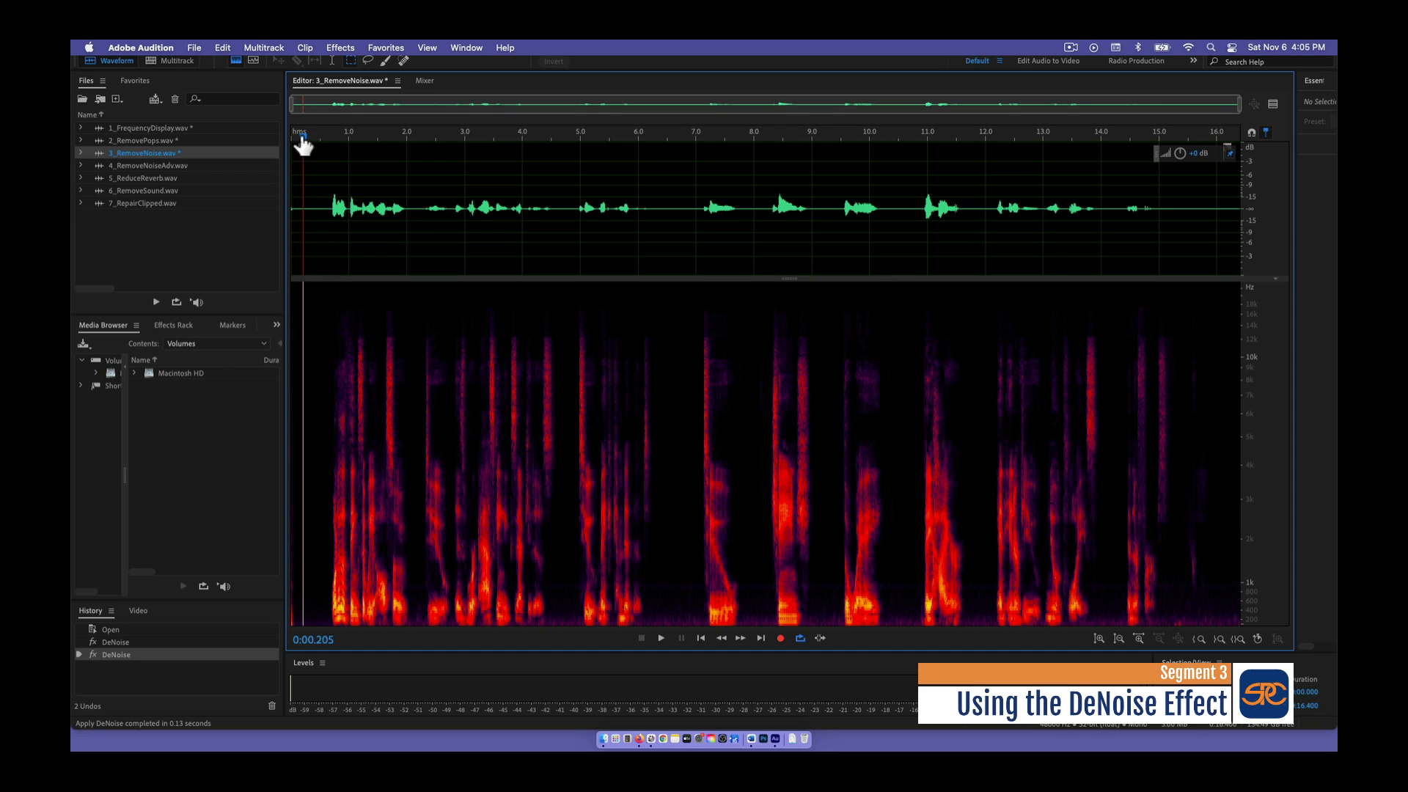
{"action": "left_click", "coordinate": [665, 640]}
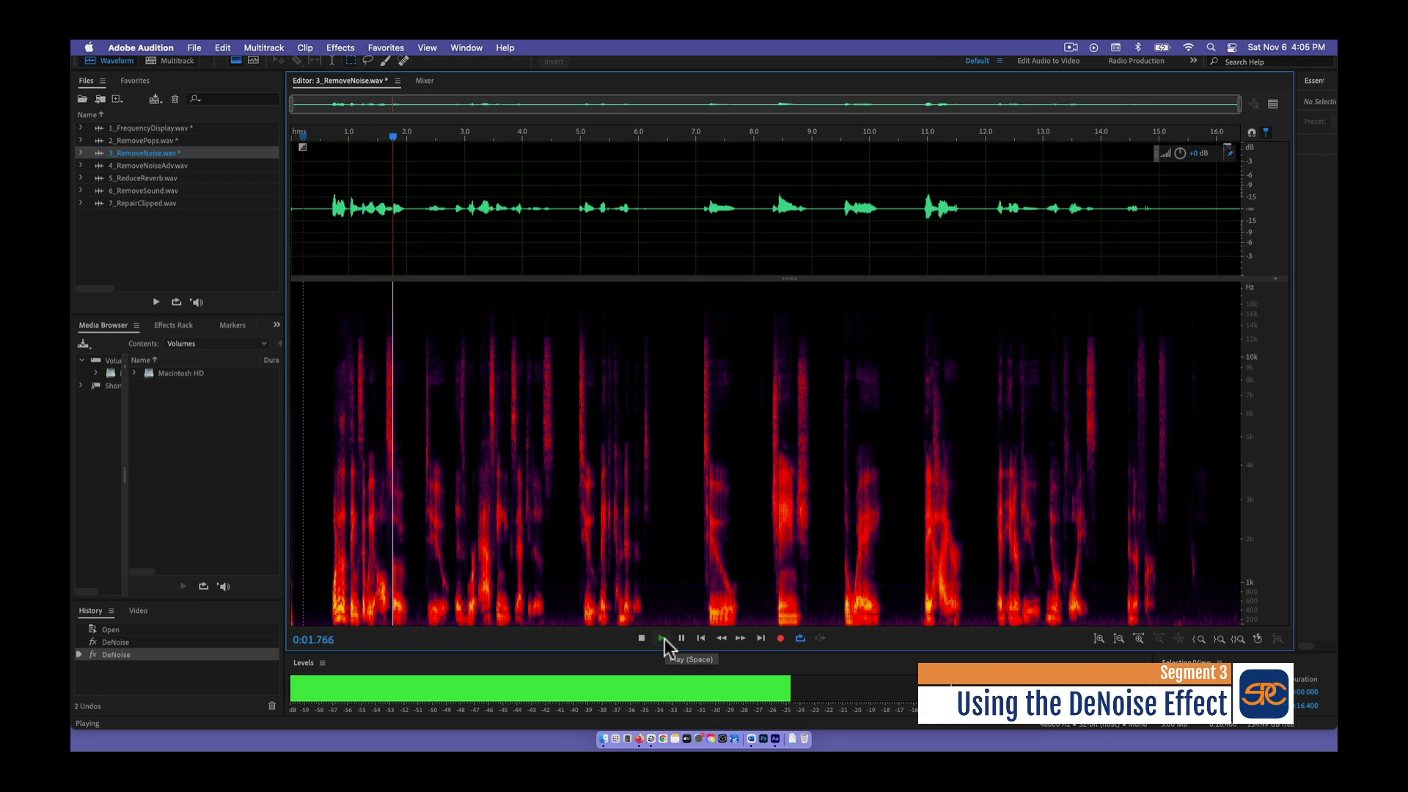
{"action": "left_click", "coordinate": [642, 638]}
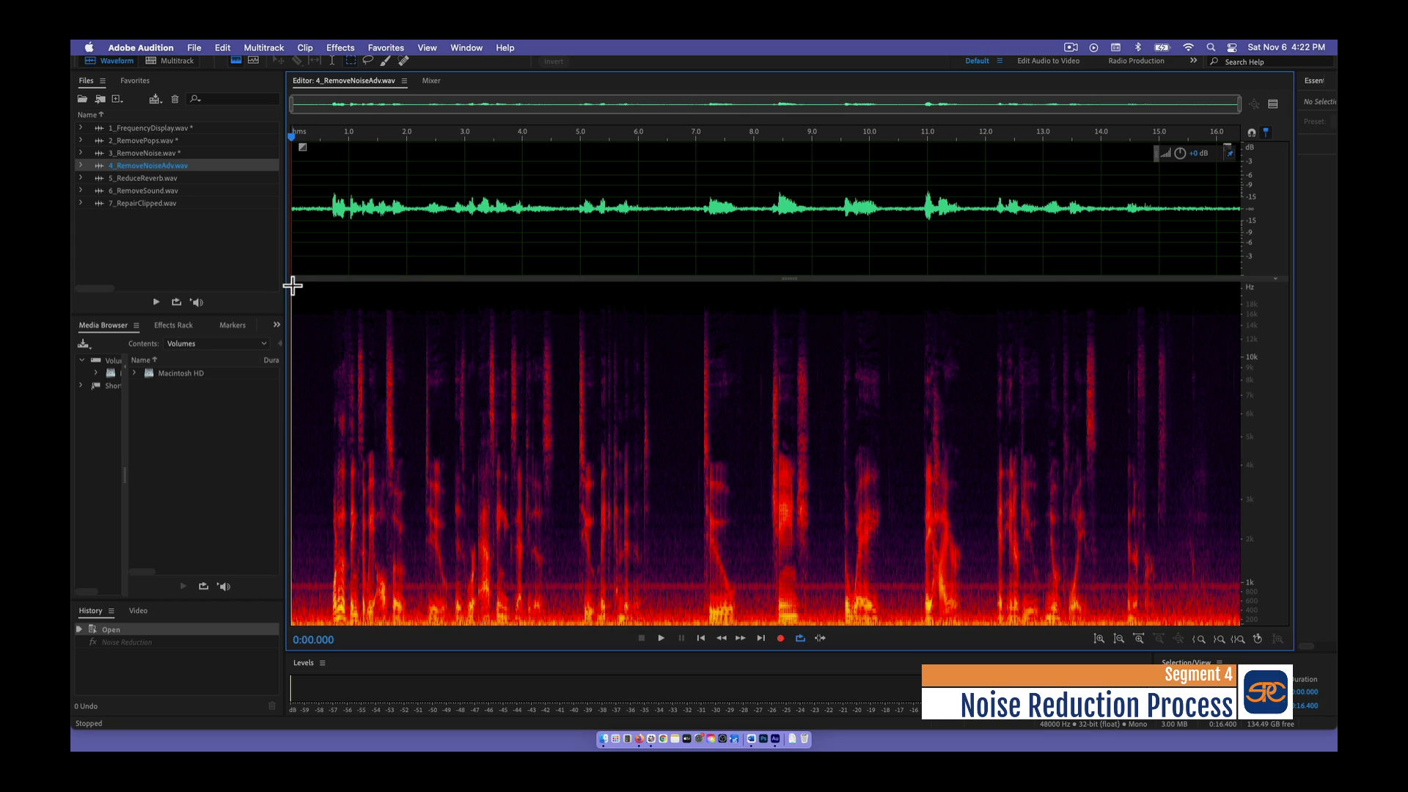
- Select the noise-only stretch before the first words of 4_RemoveNoiseAdv.wav across all frequencies, and open the Noise Reduction process
{"action": "left_click_drag", "start_coordinate": [291, 285], "coordinate": [333, 645]}
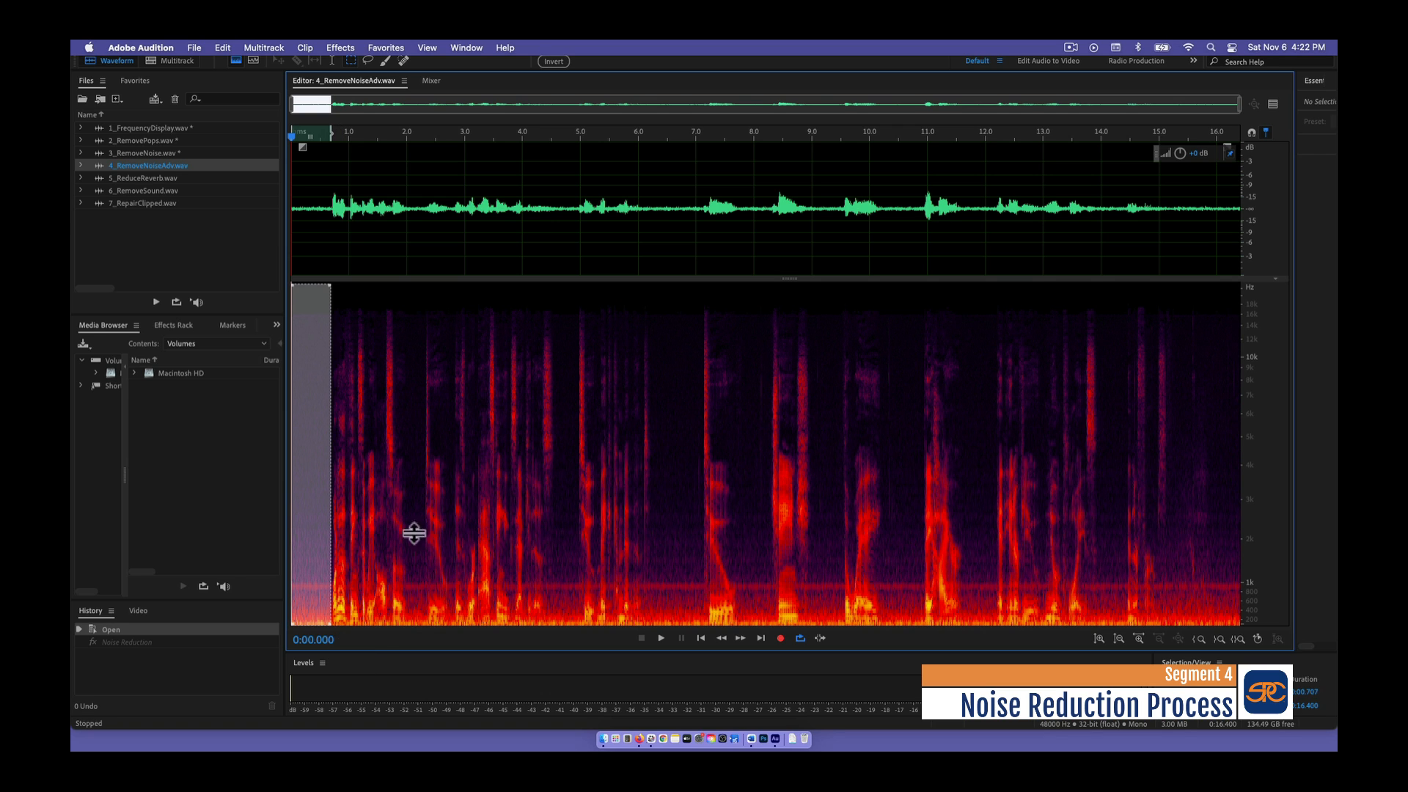
{"action": "left_click", "coordinate": [339, 47]}
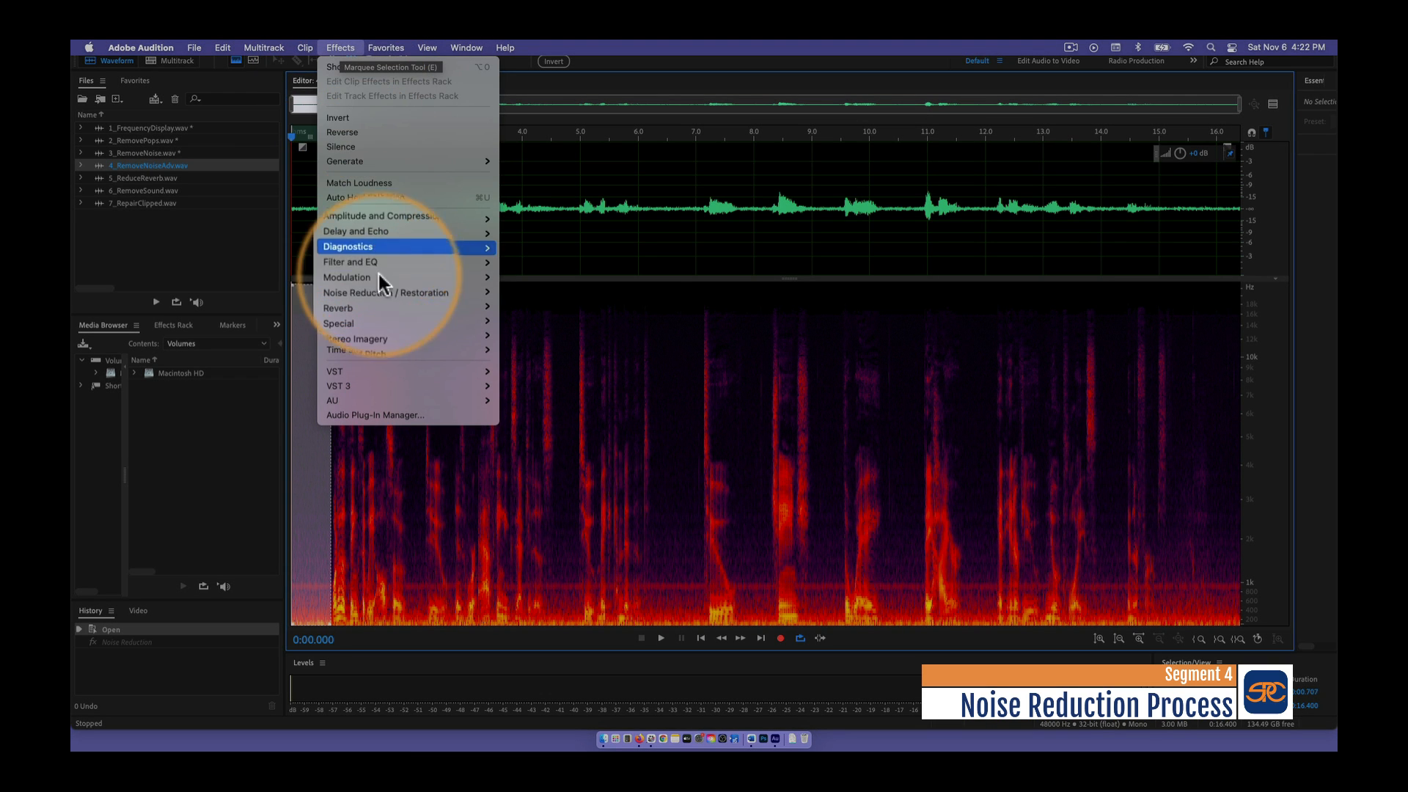
{"action": "mouse_move", "coordinate": [374, 293]}
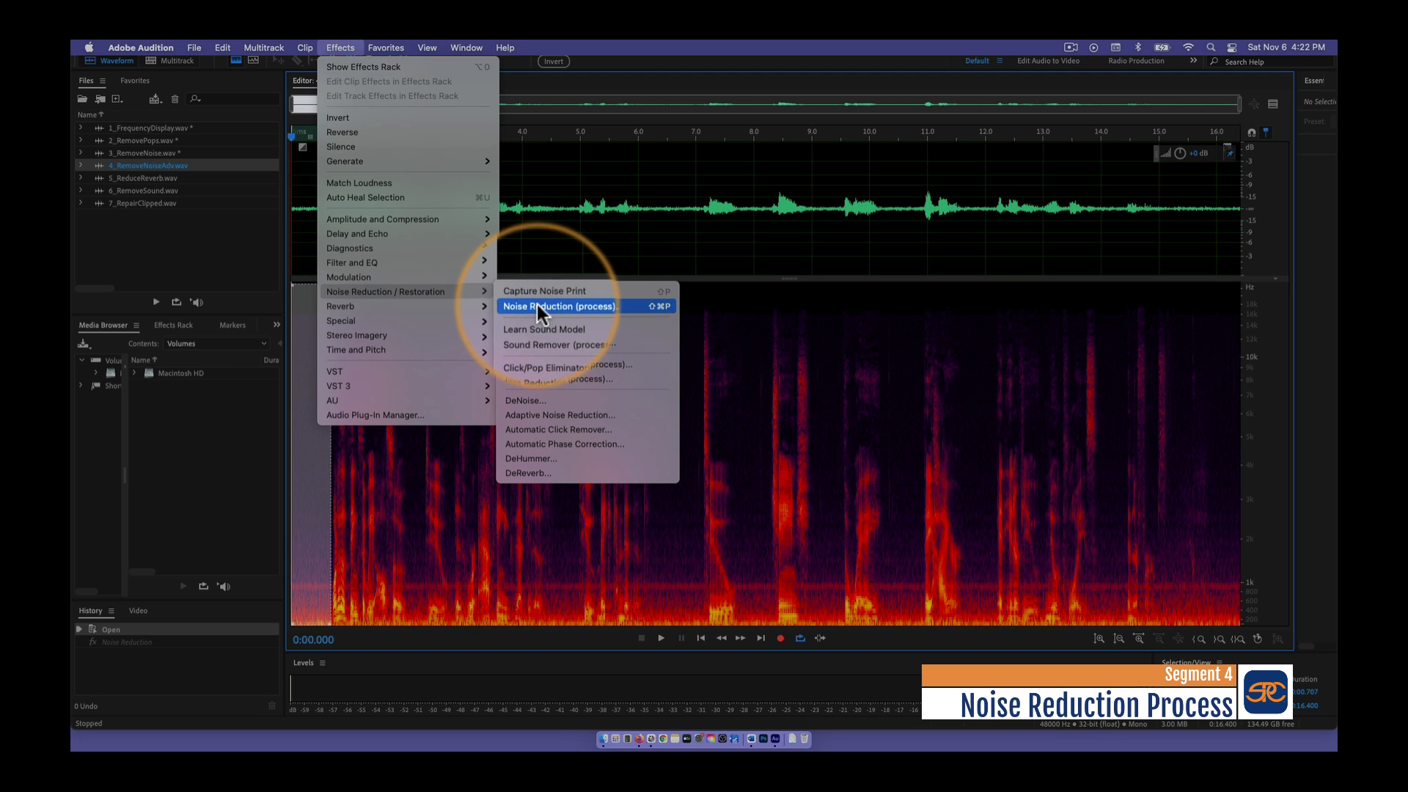
{"action": "left_click", "coordinate": [537, 306]}
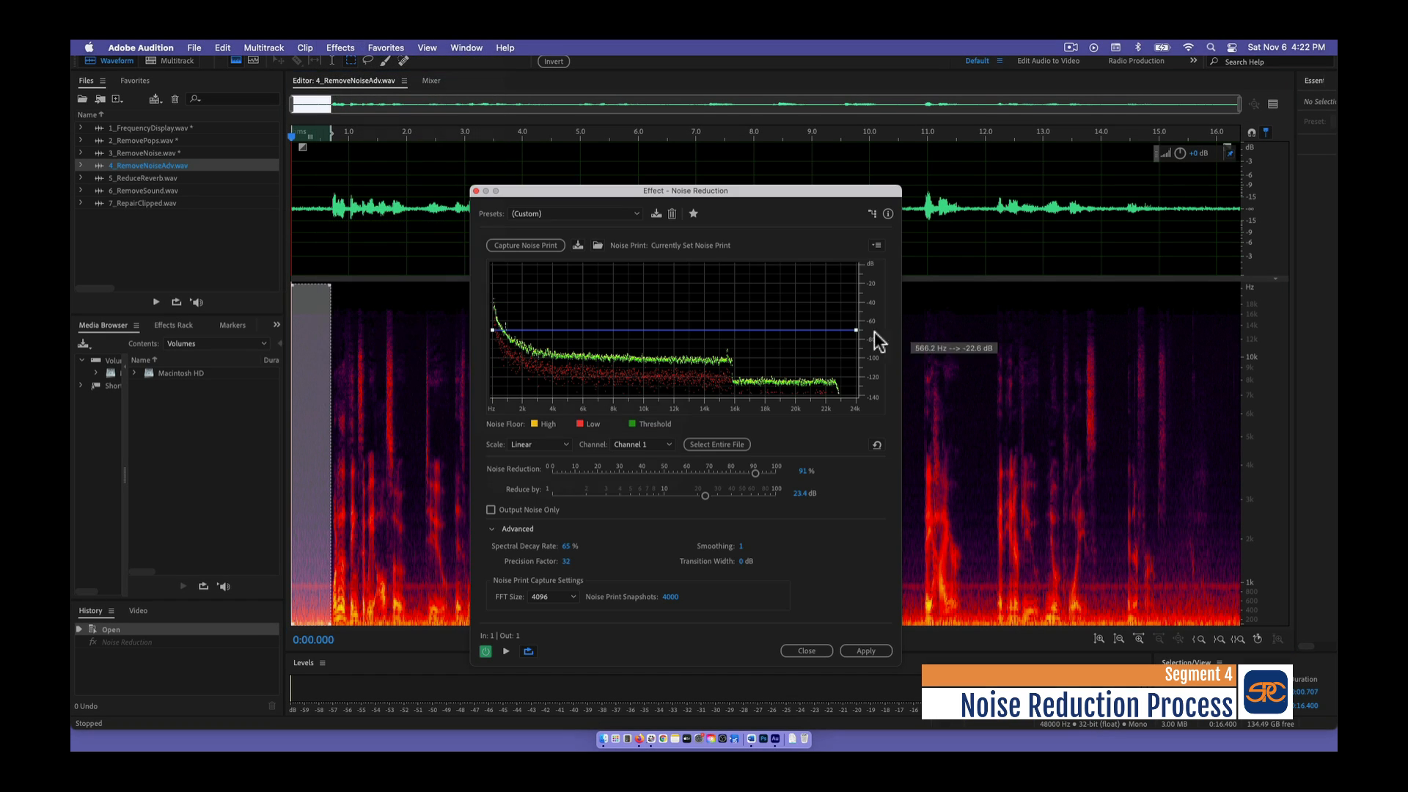
- Load the default Noise Reduction preset and capture a noise print from the selected stretch
{"action": "left_click", "coordinate": [593, 212]}
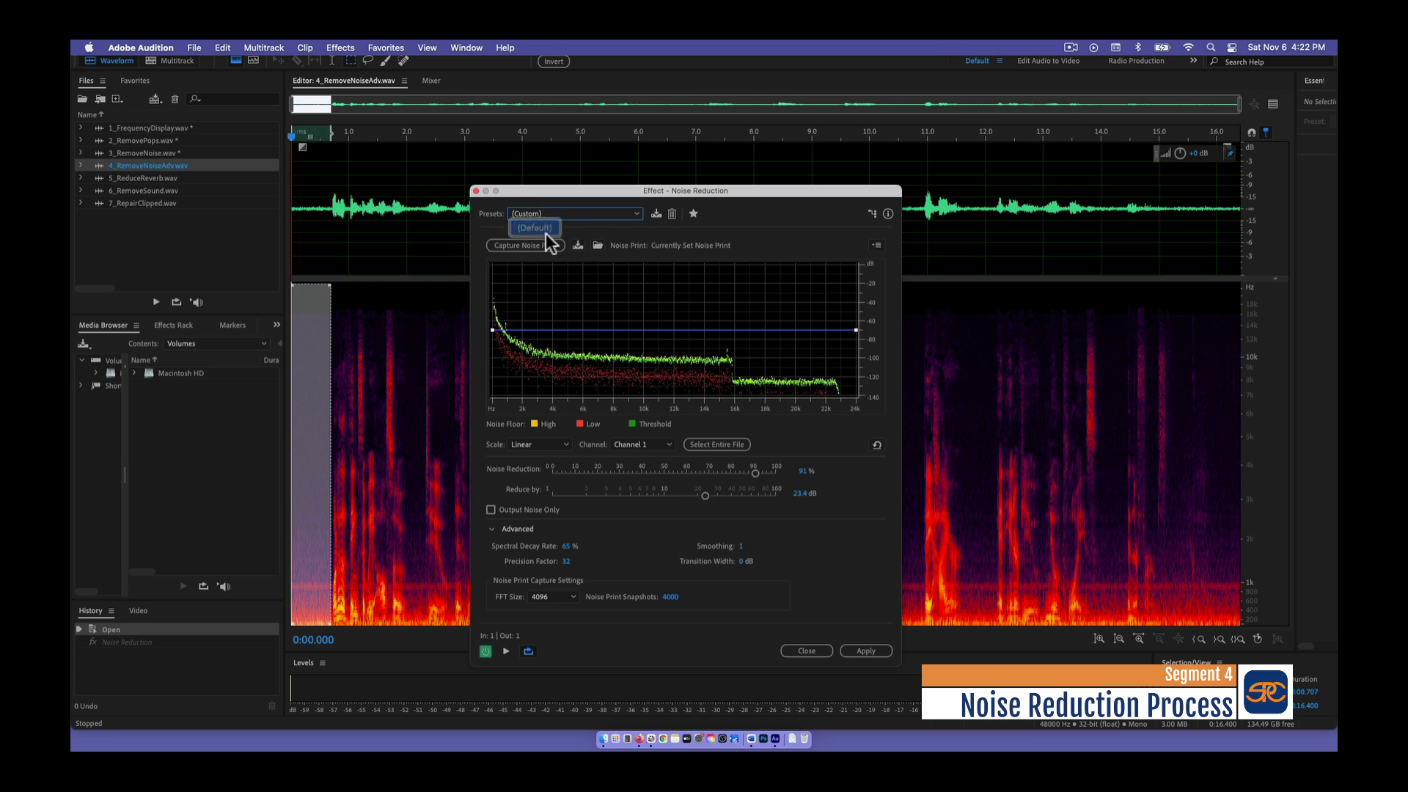
{"action": "left_click", "coordinate": [535, 229]}
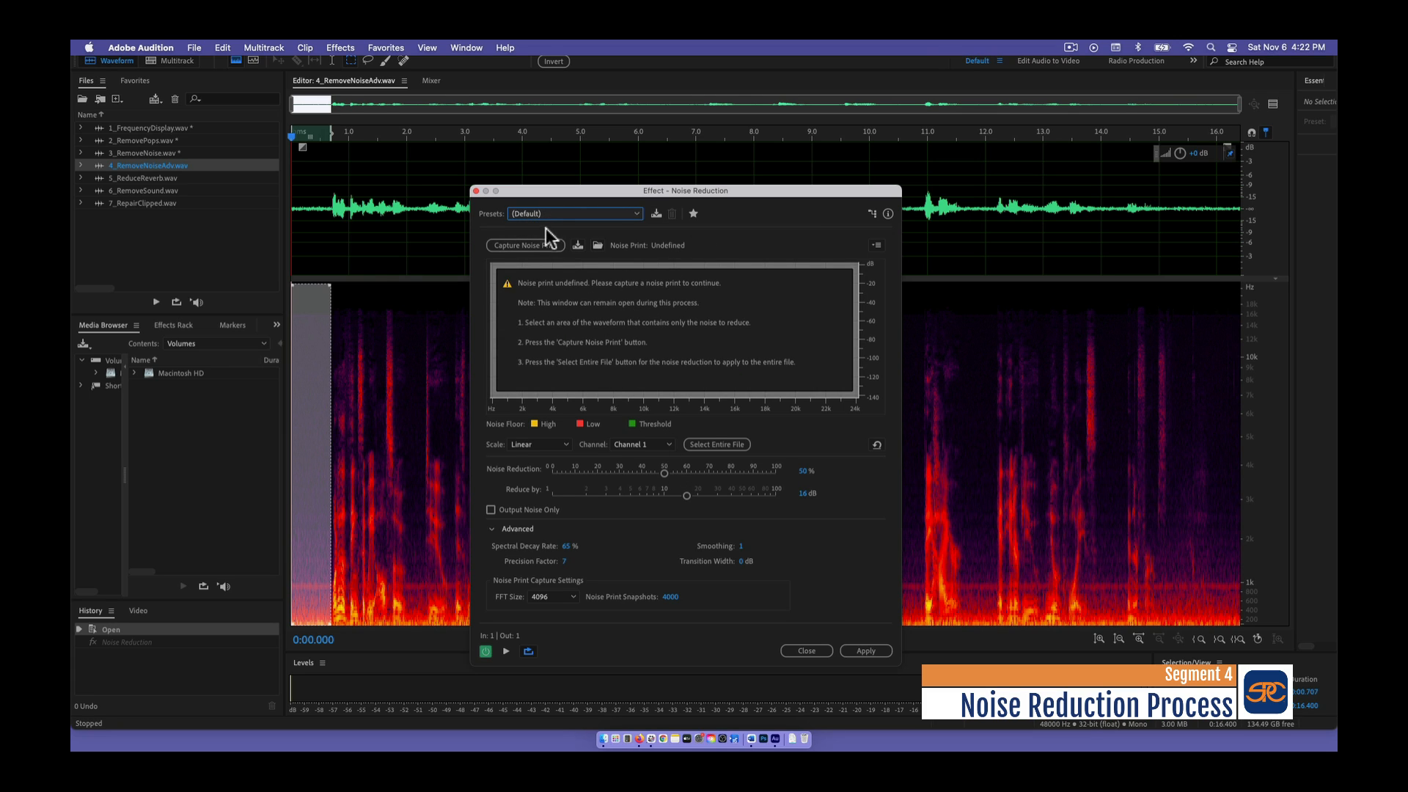
{"action": "left_click", "coordinate": [508, 245]}
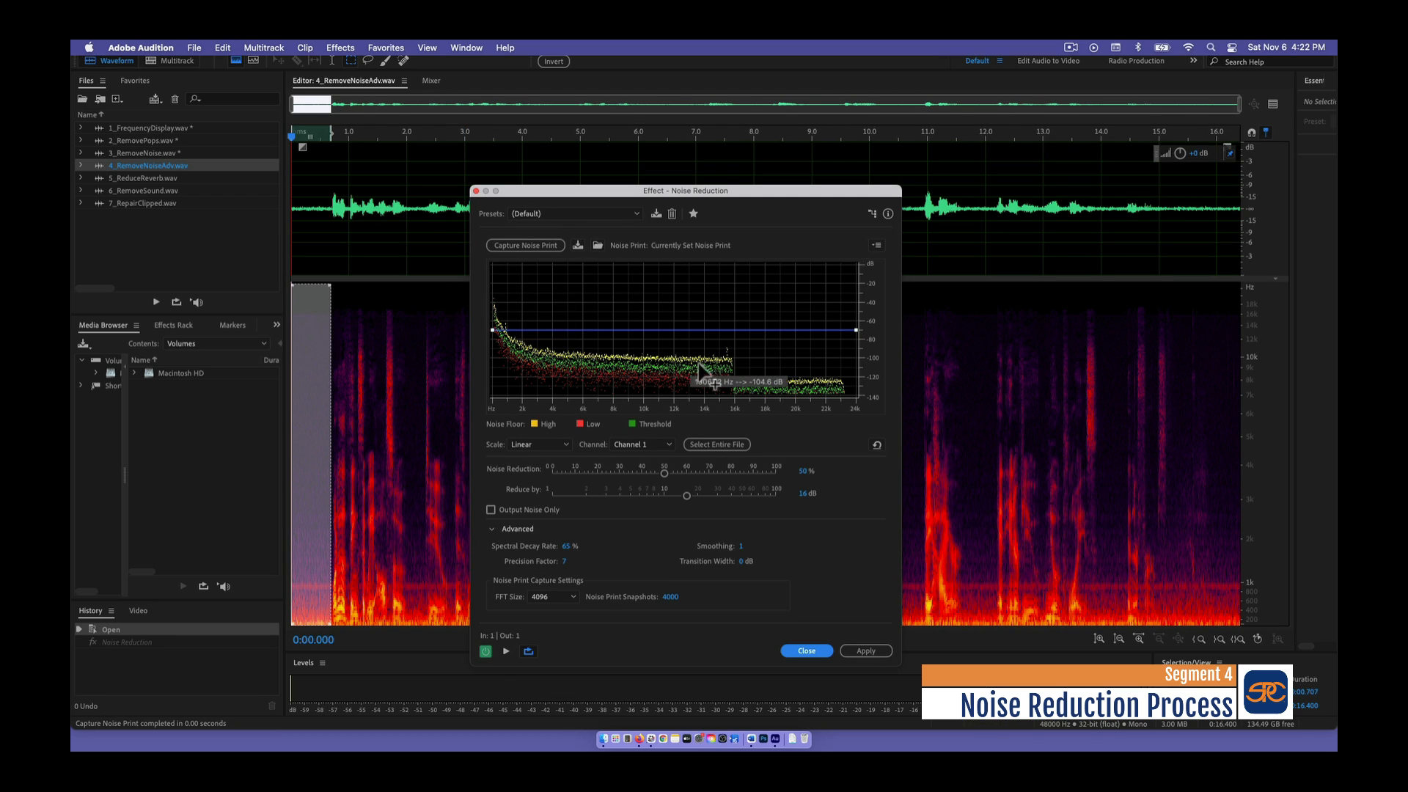
- Set Noise Reduction to 100%, preview the selection, raise Reduce By from 1 dB to 23.1 dB while listening, and stop the preview
{"action": "left_click_drag", "start_coordinate": [665, 473], "coordinate": [780, 465]}
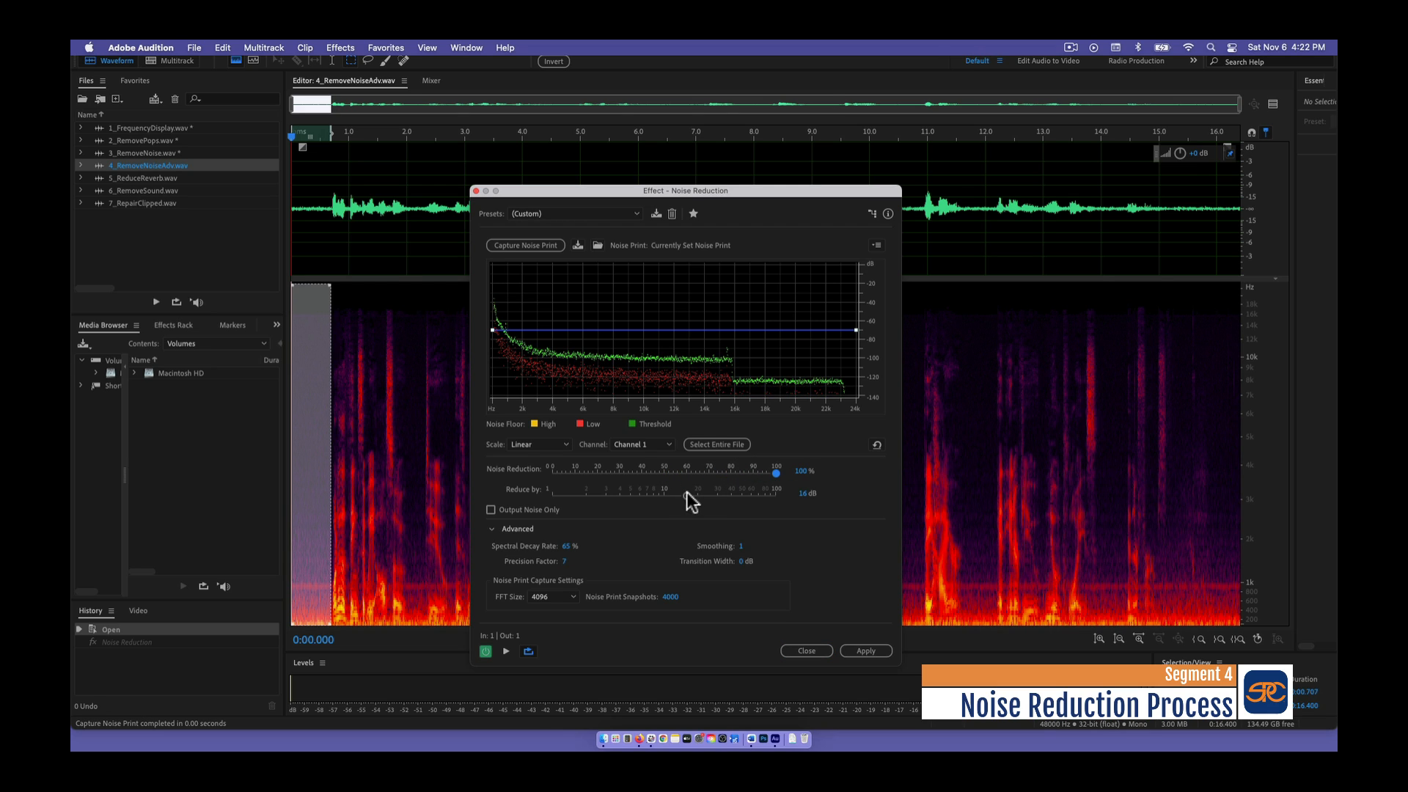
{"action": "left_click_drag", "start_coordinate": [686, 496], "coordinate": [652, 494]}
{"action": "left_click", "coordinate": [528, 652]}
{"action": "left_click", "coordinate": [505, 650]}
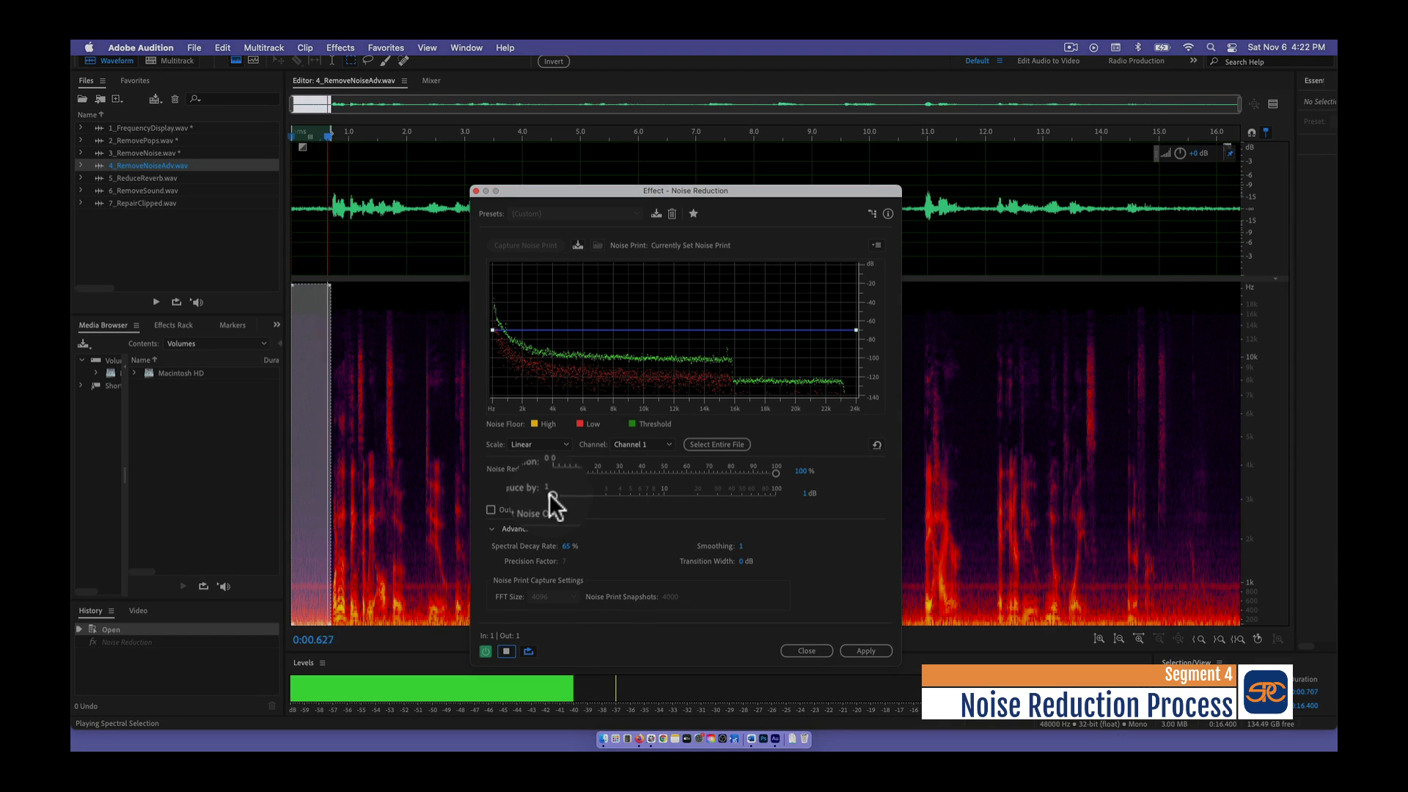
{"action": "left_click_drag", "start_coordinate": [552, 495], "coordinate": [708, 495]}
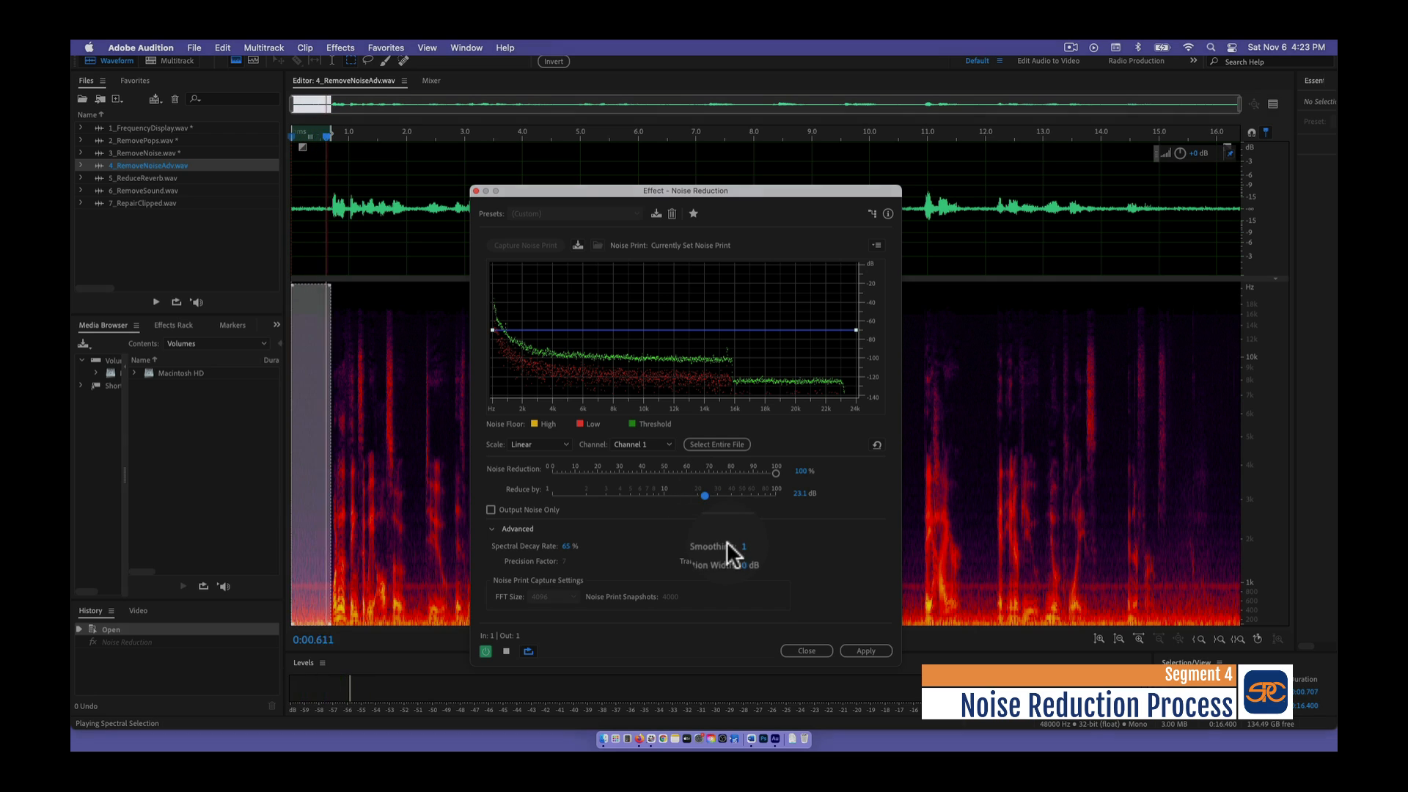
{"action": "left_click", "coordinate": [506, 653]}
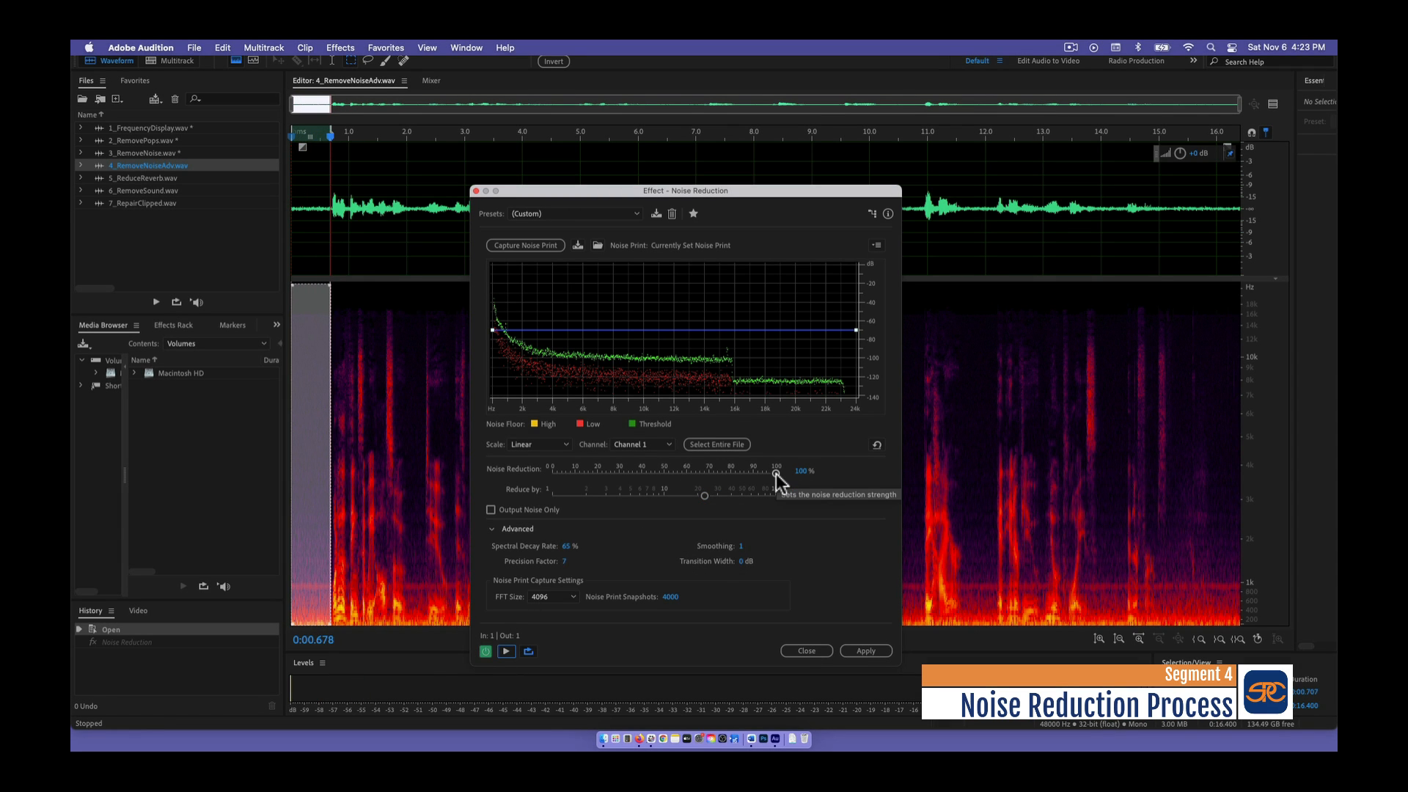
- Preview the selection with Noise Reduction at 0%, raise it to 93% while listening, and stop the preview
{"action": "left_click_drag", "start_coordinate": [776, 474], "coordinate": [527, 481]}
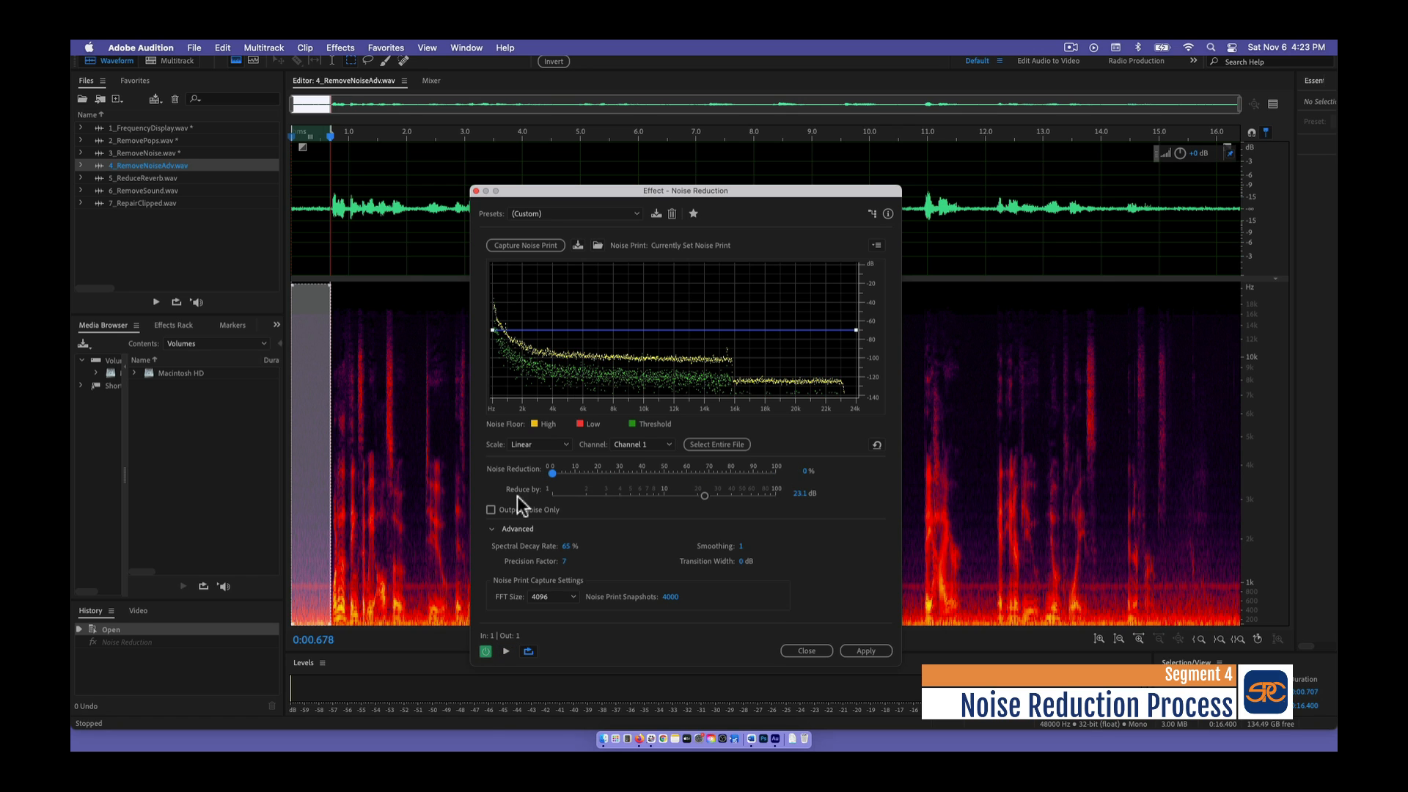
{"action": "left_click", "coordinate": [506, 651]}
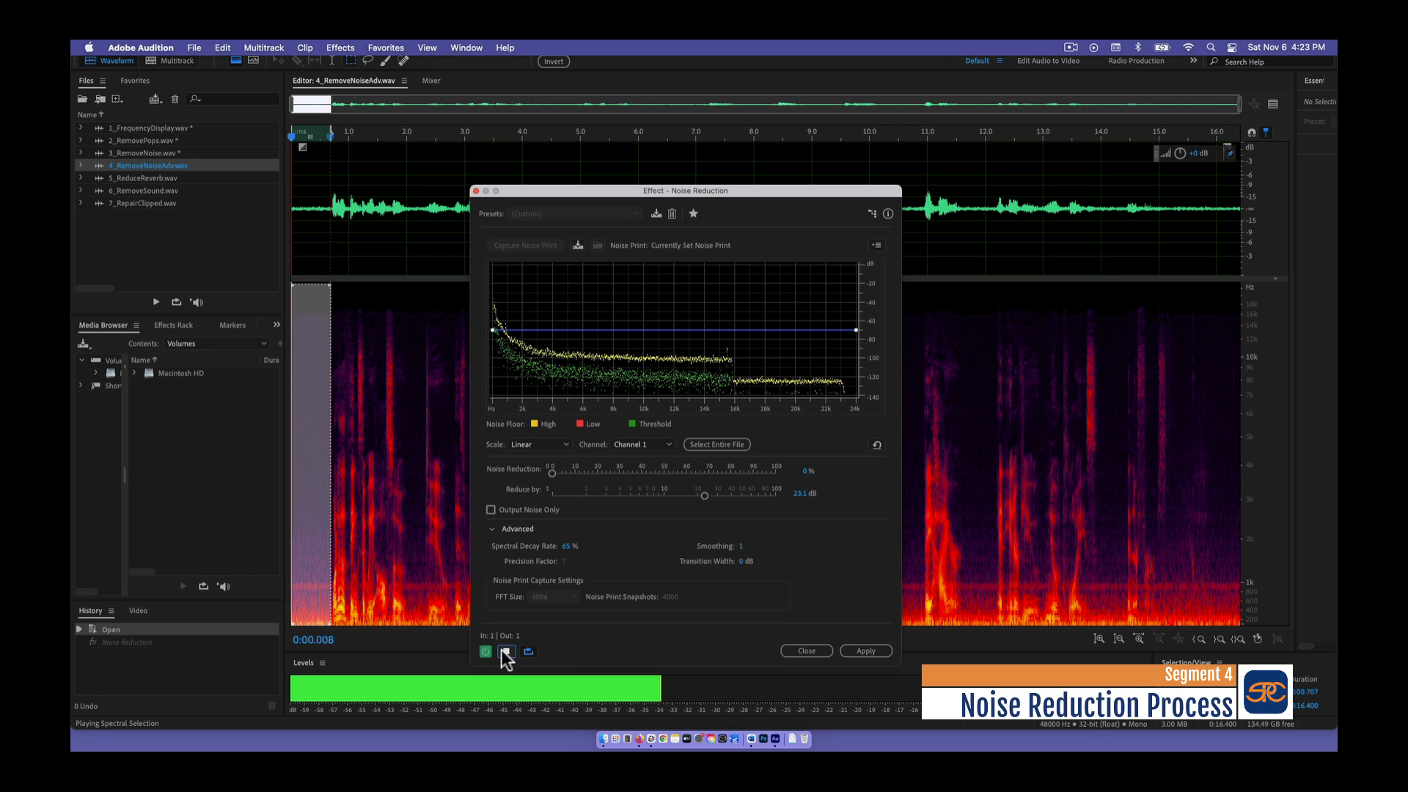
{"action": "left_click_drag", "start_coordinate": [551, 473], "coordinate": [759, 463]}
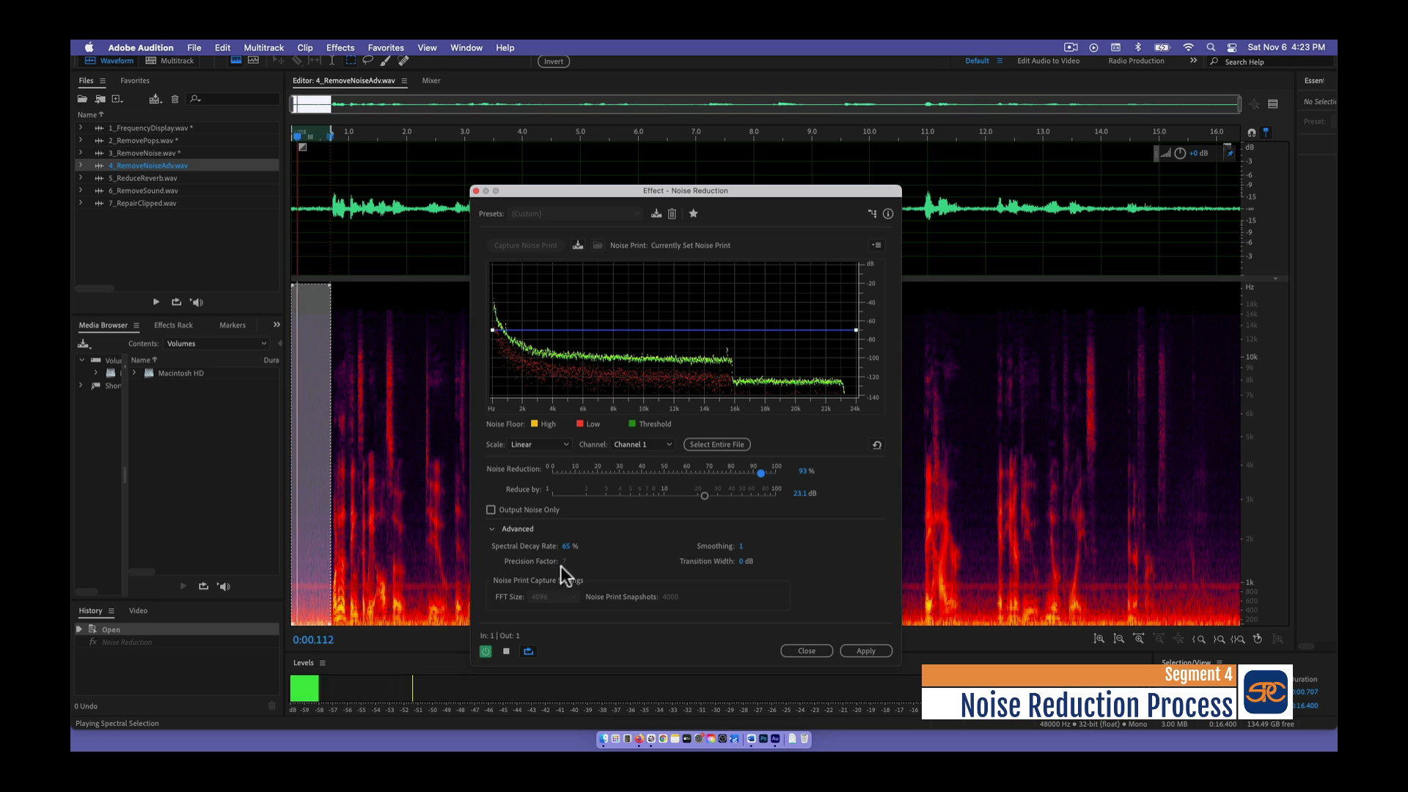
{"action": "left_click", "coordinate": [506, 652]}
- Set the precision factor to 32, clear the selection, and apply Noise Reduction to the entire recording
{"action": "left_click_drag", "start_coordinate": [567, 564], "coordinate": [675, 563]}
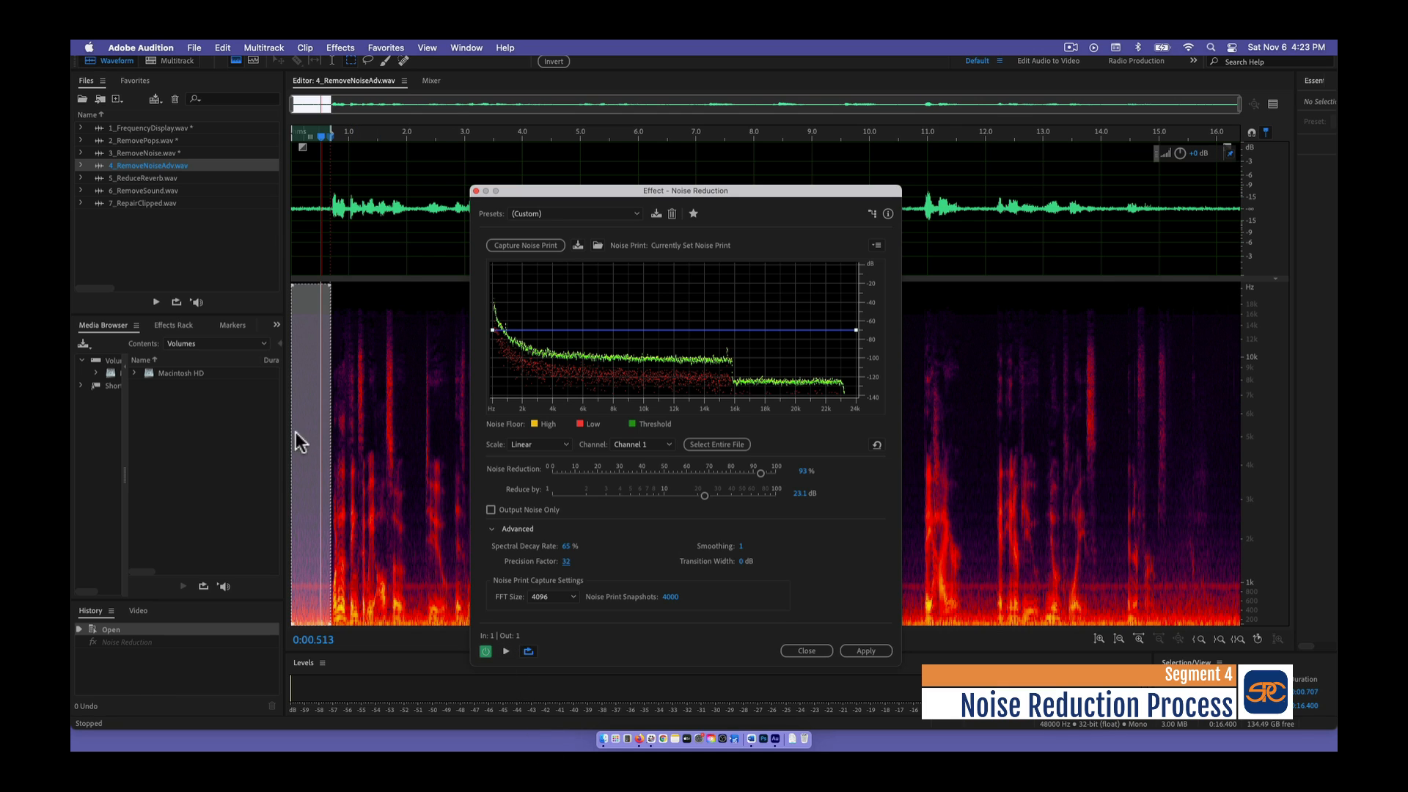
{"action": "left_click", "coordinate": [366, 428]}
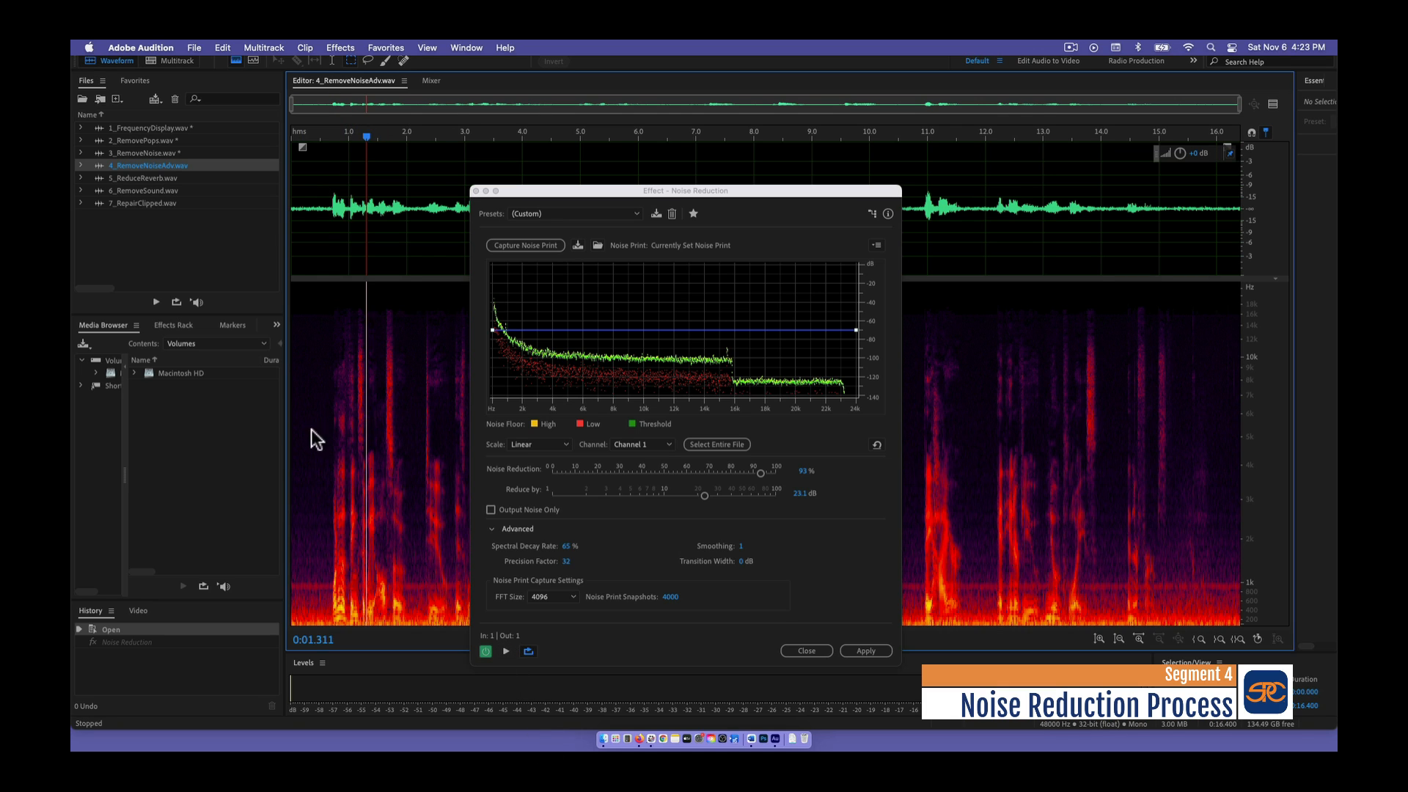
{"action": "left_click", "coordinate": [853, 651]}
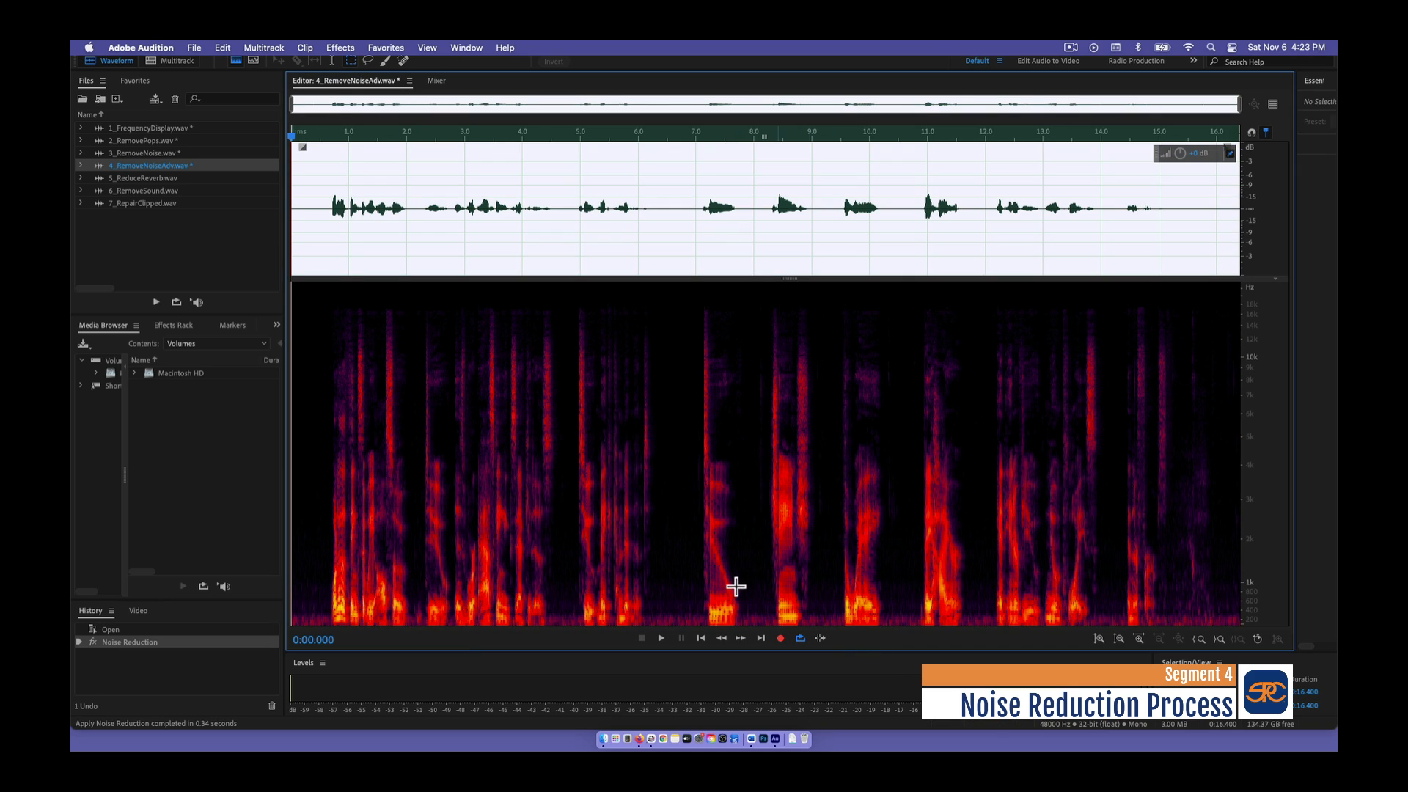
- Play the noise-reduced recording from the start, and stop playback
{"action": "left_click", "coordinate": [659, 637]}
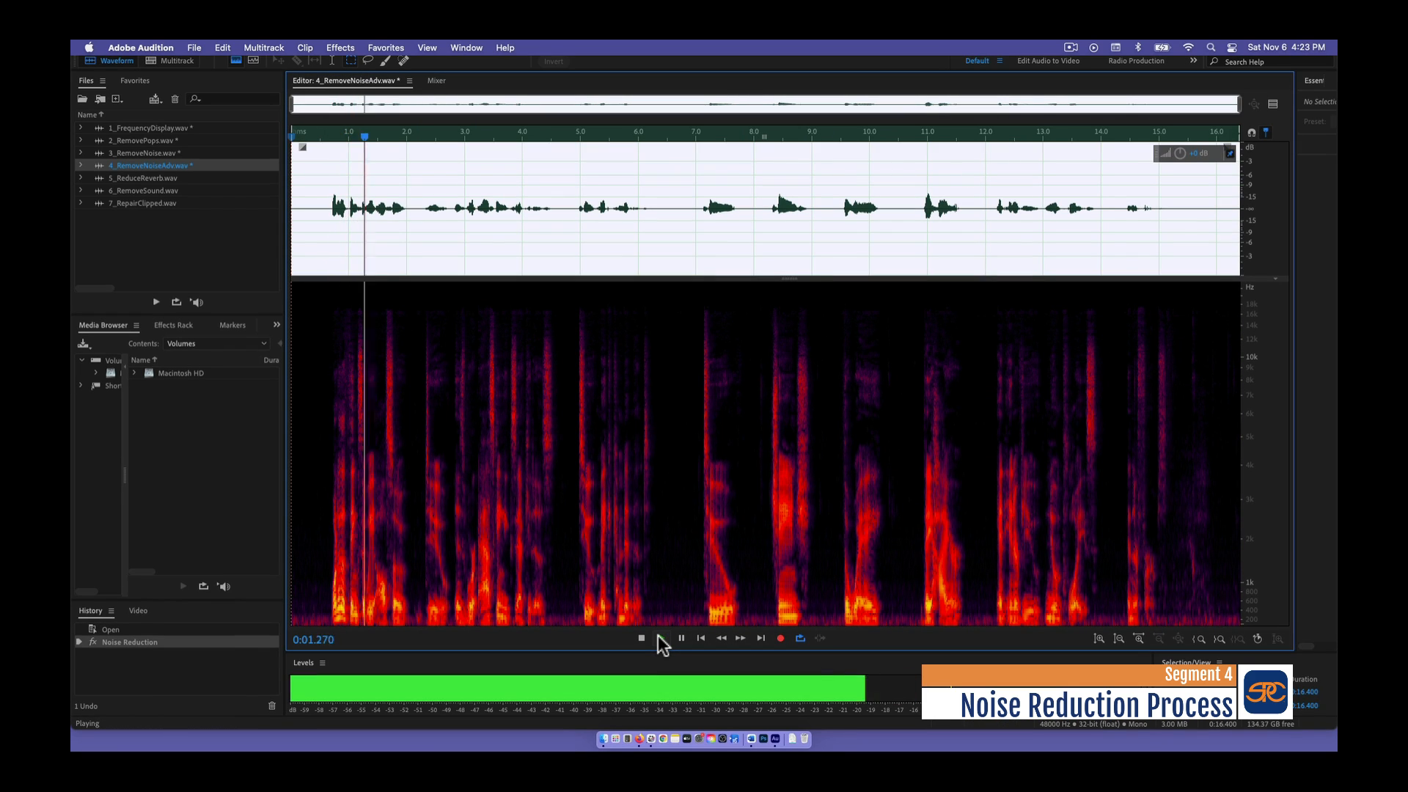
{"action": "left_click", "coordinate": [661, 639]}
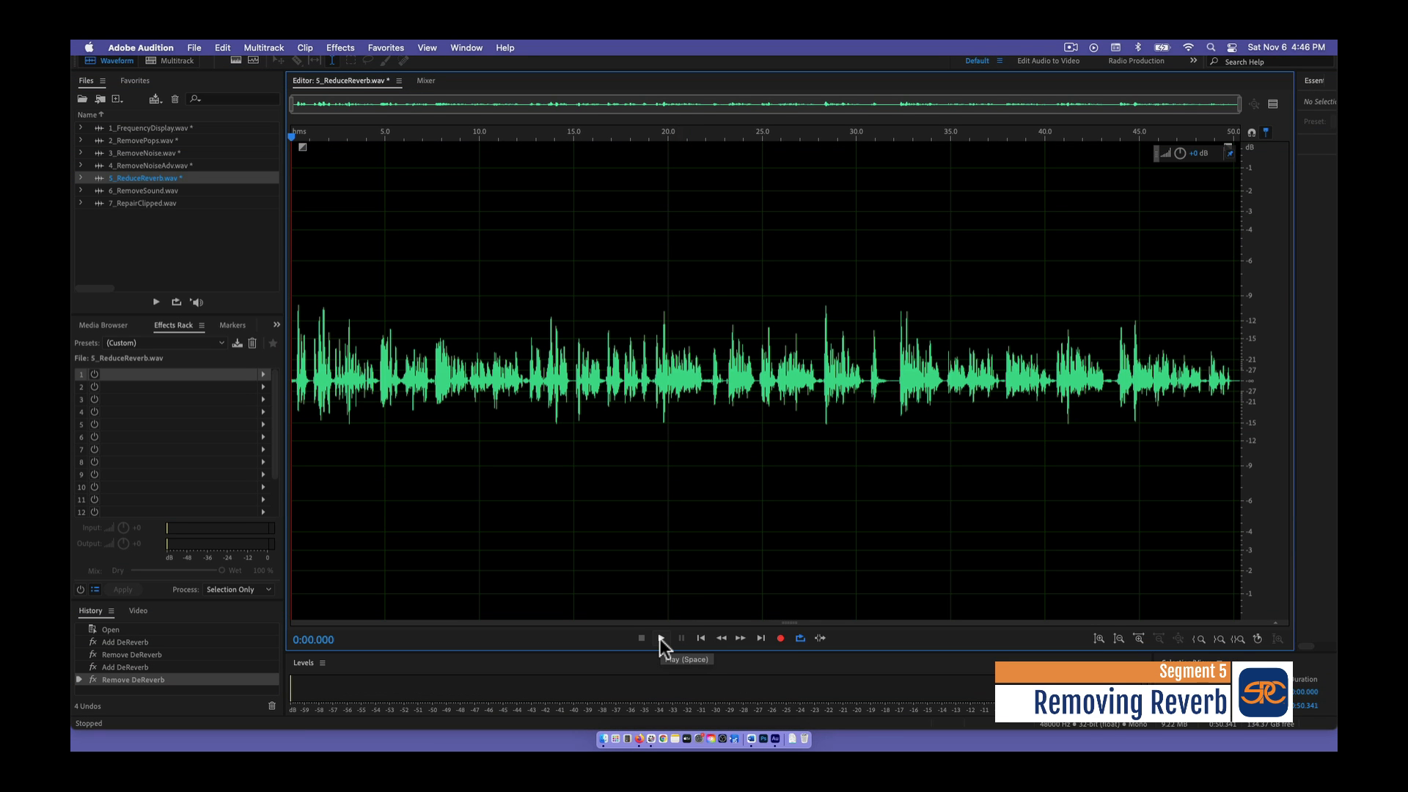
- Listen to the first seconds of 5_ReduceReverb.wav, and add the DeReverb effect to the first slot of its effects rack
{"action": "left_click", "coordinate": [661, 638]}
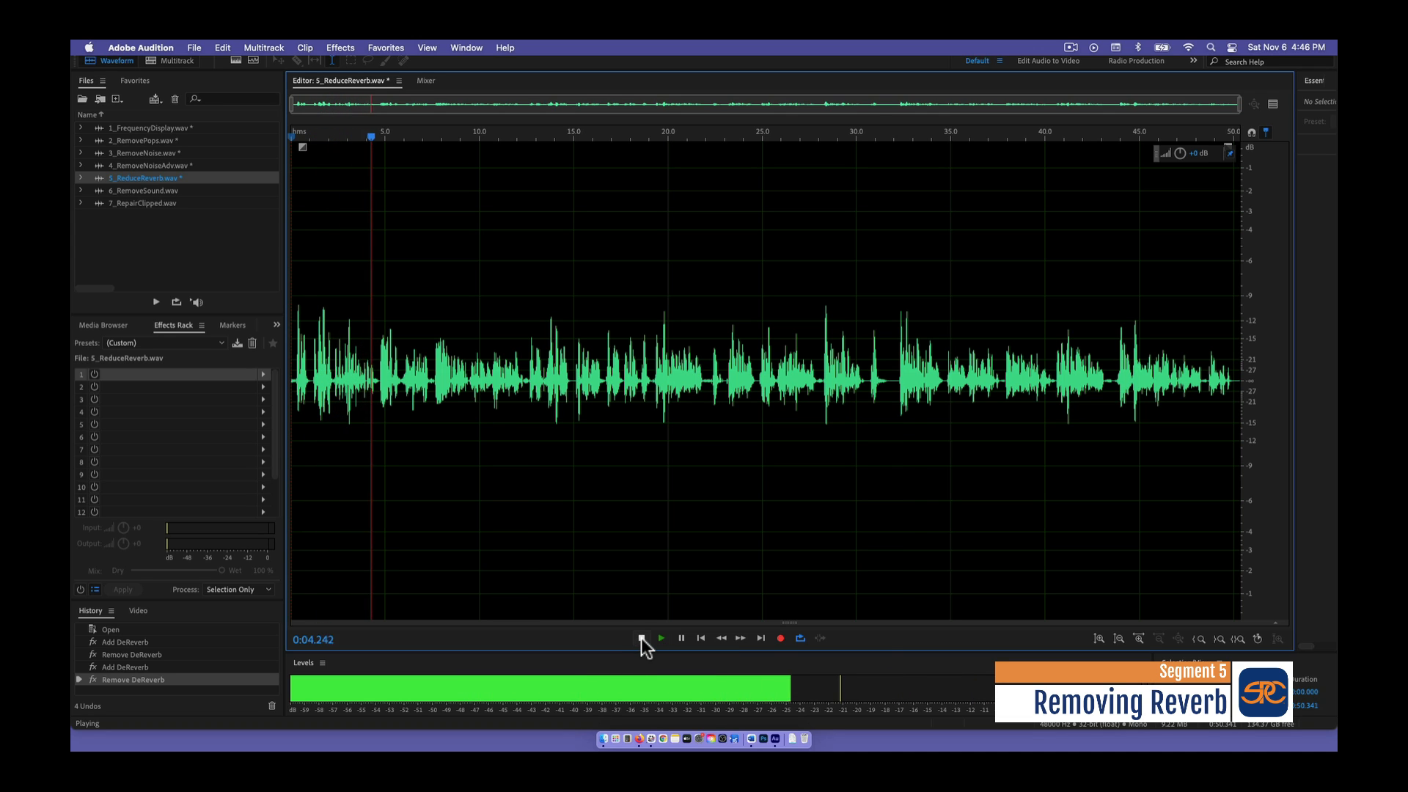
{"action": "left_click", "coordinate": [660, 639]}
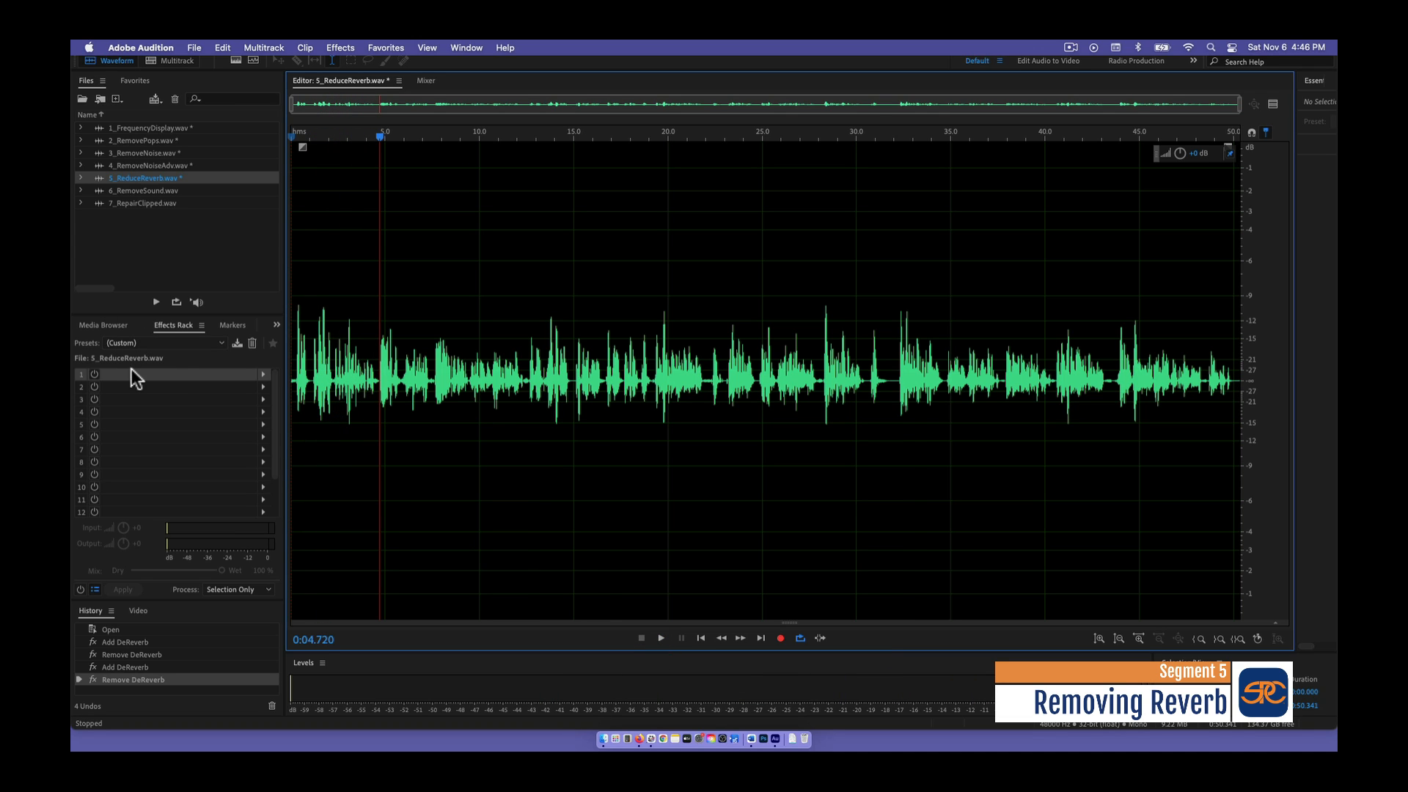
{"action": "left_click", "coordinate": [263, 374]}
{"action": "mouse_move", "coordinate": [299, 485]}
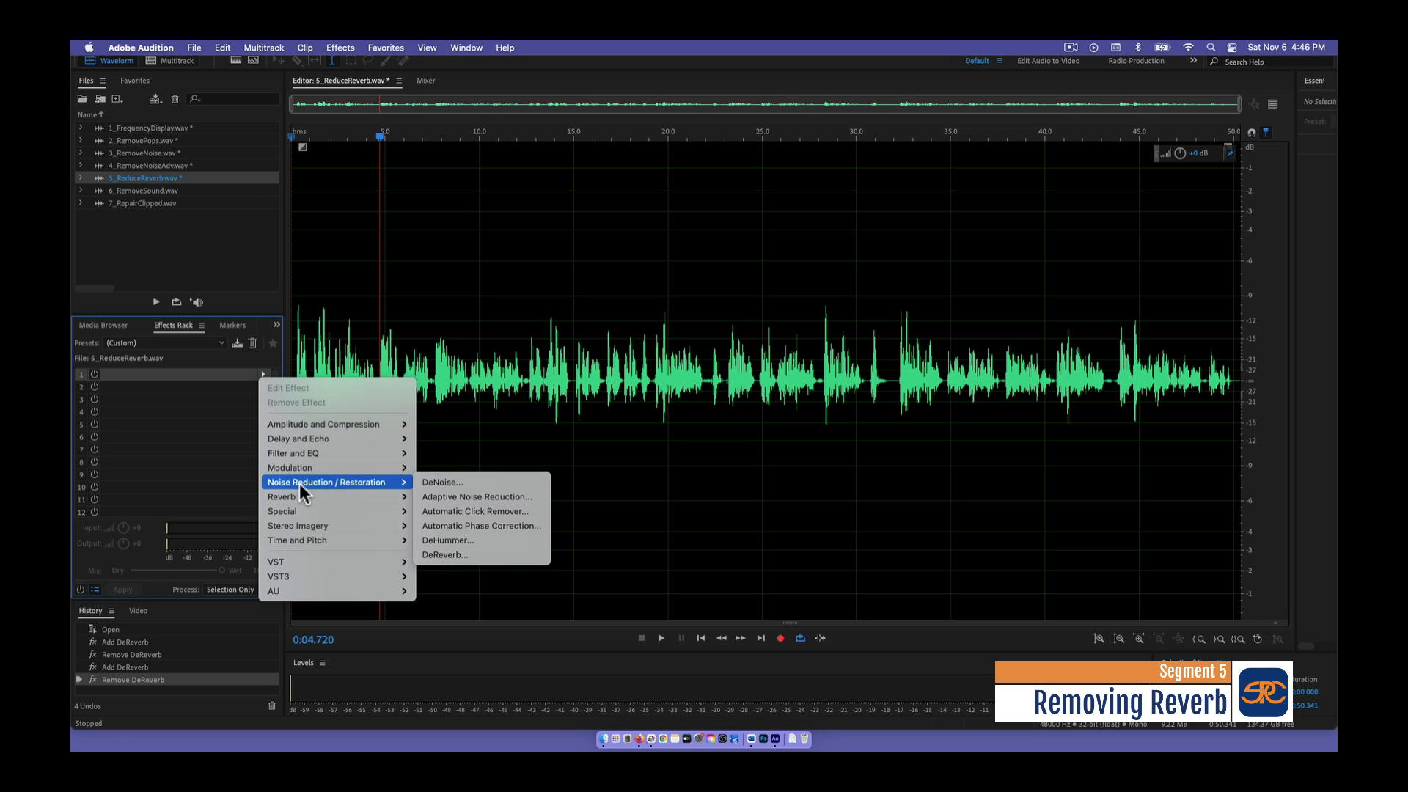
{"action": "left_click", "coordinate": [444, 556]}
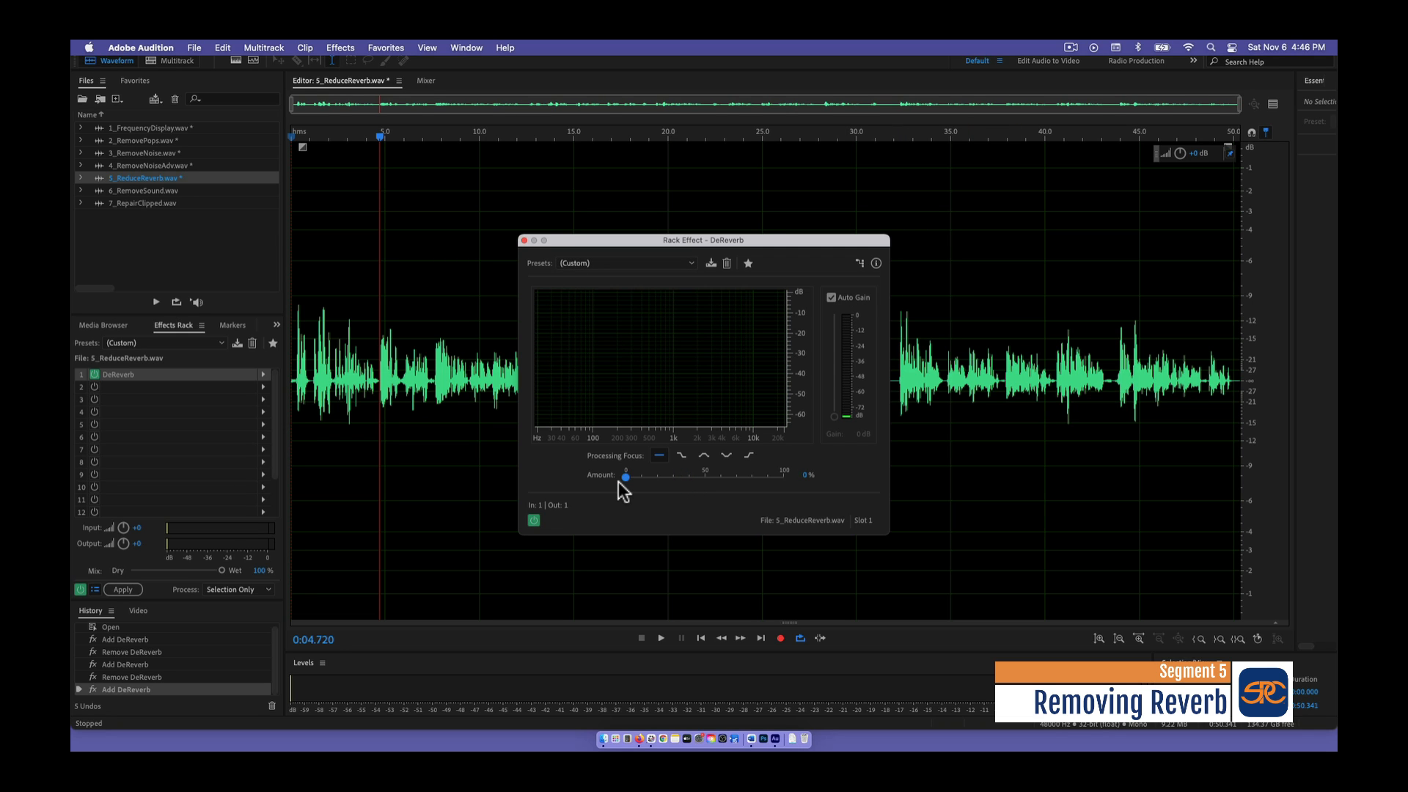
- Set the DeReverb amount to 55% during playback, compare the sound with the effect bypassed and enabled, and close the effect
{"action": "left_click", "coordinate": [660, 639]}
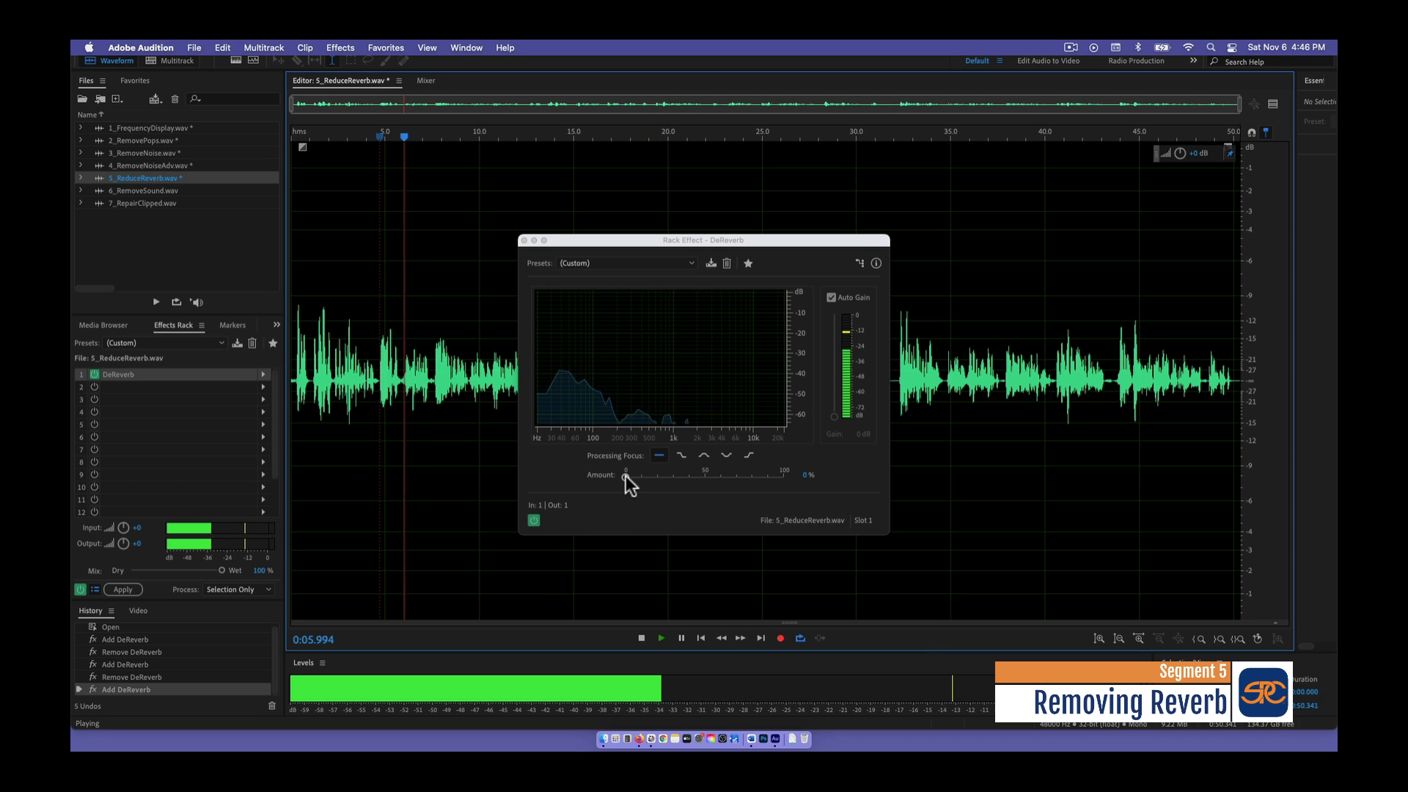
{"action": "left_click_drag", "start_coordinate": [627, 475], "coordinate": [712, 474]}
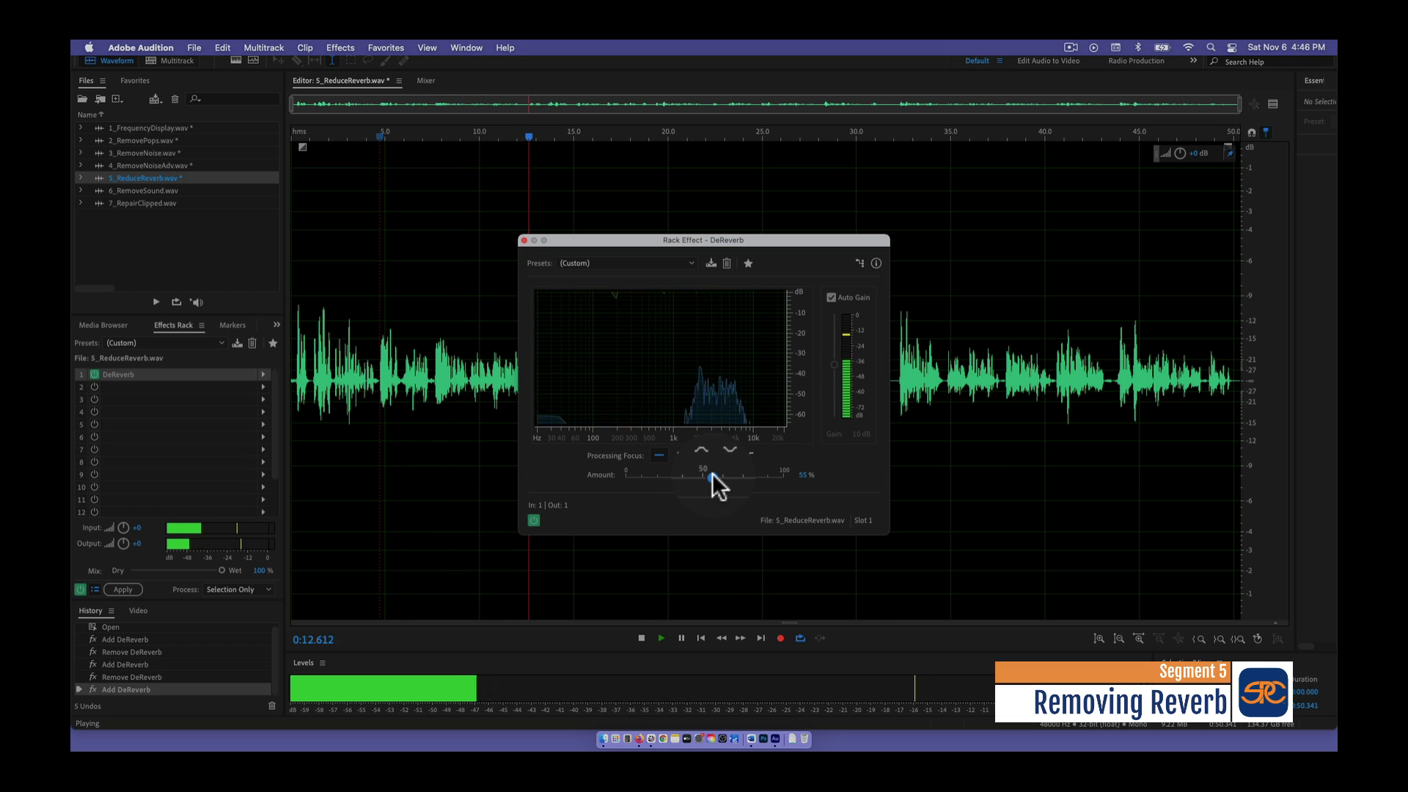
{"action": "left_click", "coordinate": [534, 521]}
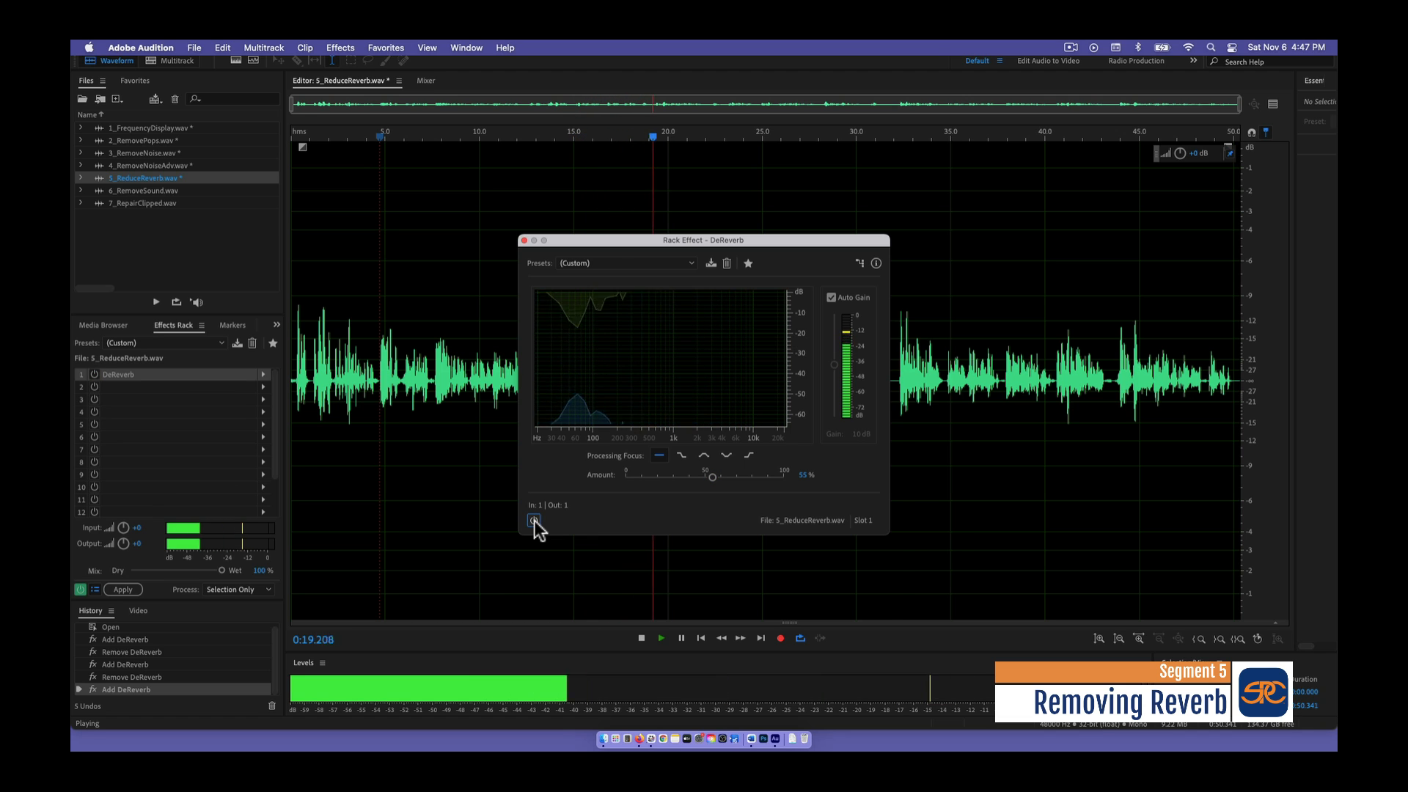
{"action": "left_click", "coordinate": [534, 521]}
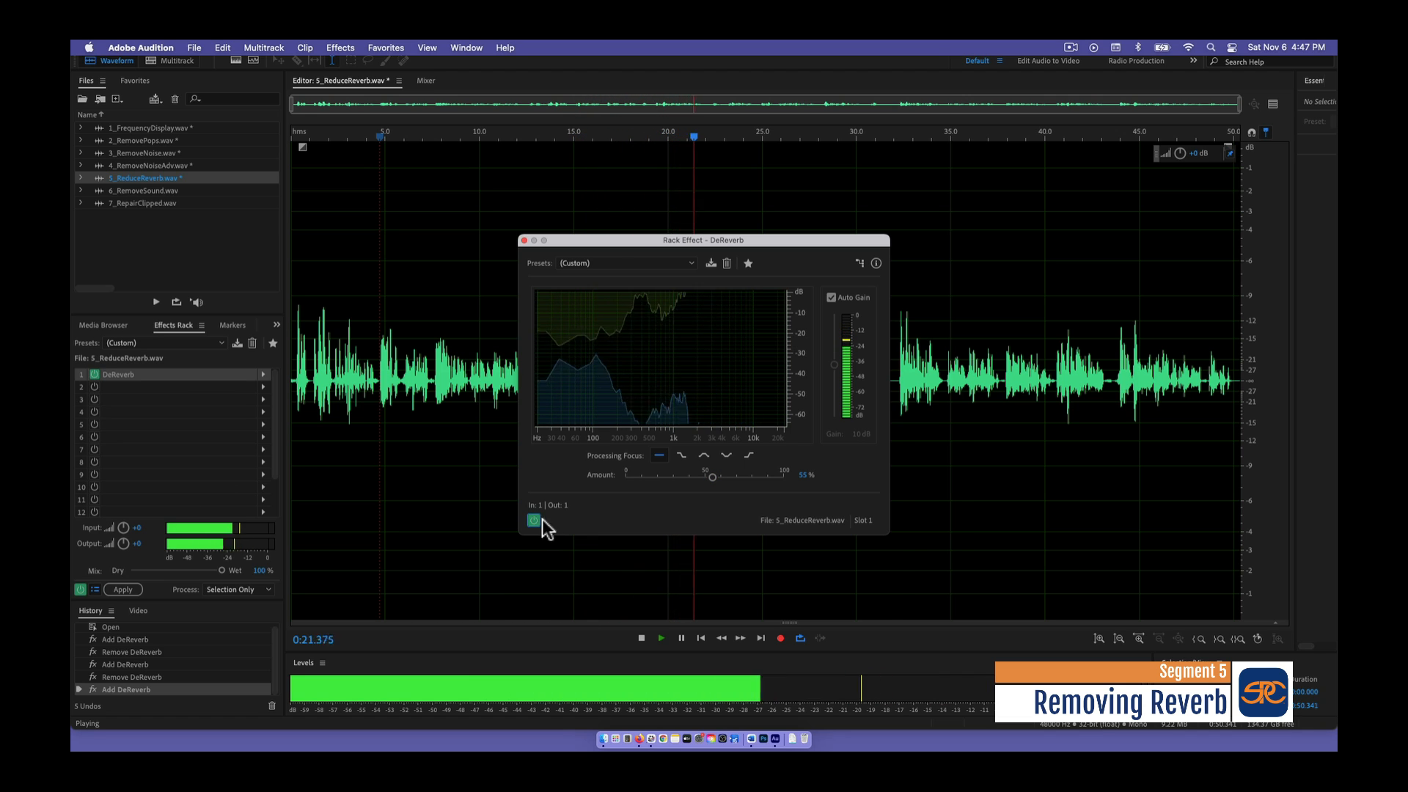
{"action": "left_click", "coordinate": [642, 638]}
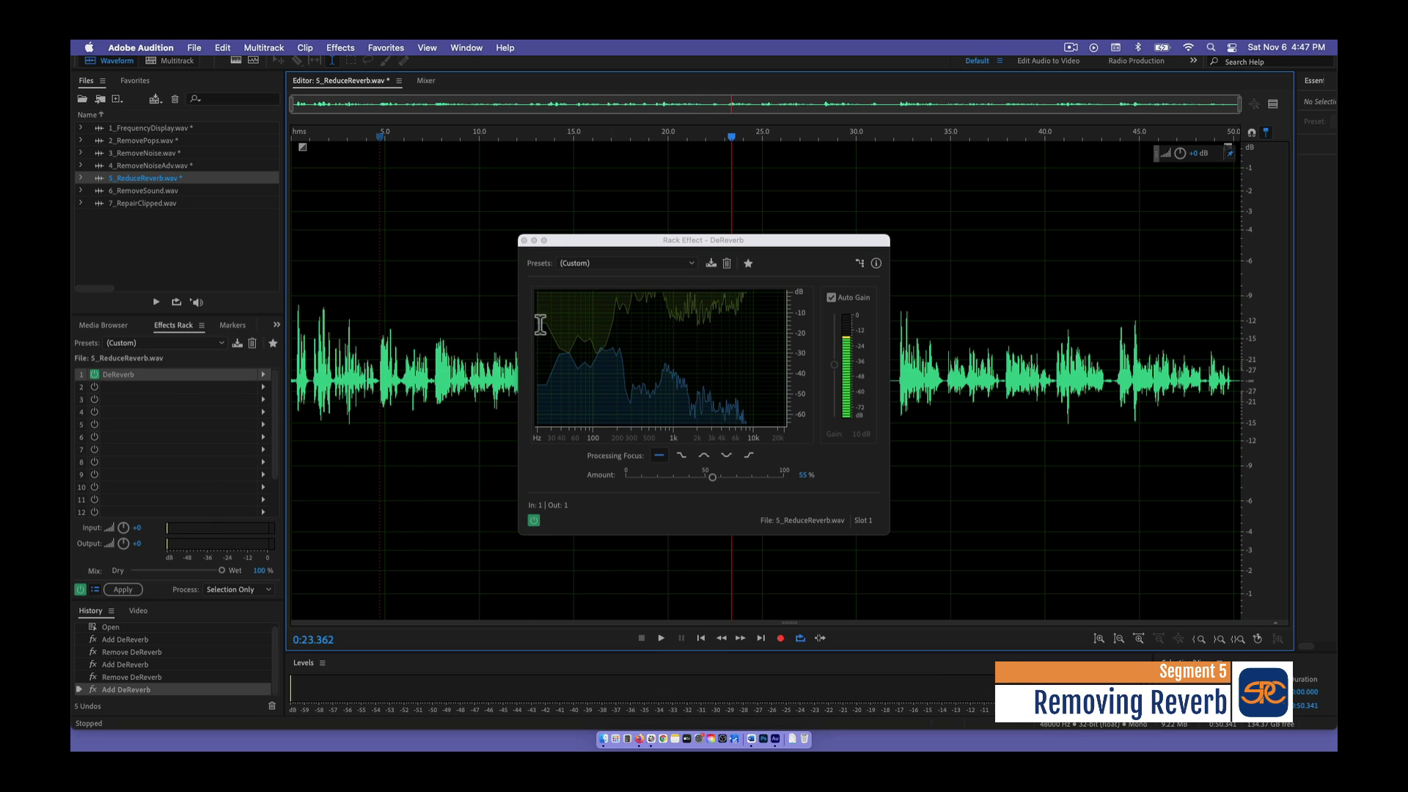
{"action": "left_click", "coordinate": [524, 240]}
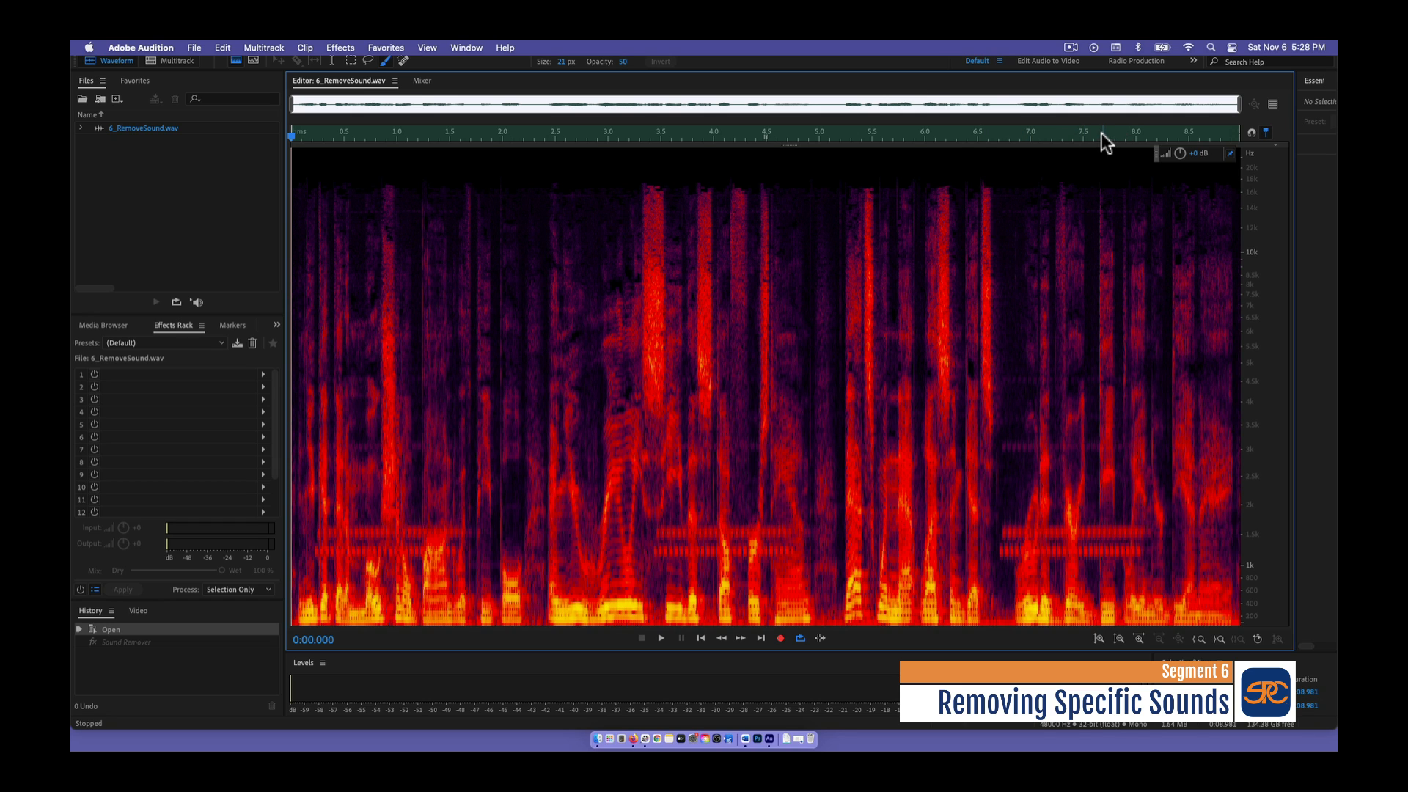
- Paint a brush selection over the four horizontal bands of the unwanted tone in 6_RemoveSound.wav, from about 6.7 to 7.0 s
{"action": "left_click_drag", "start_coordinate": [1099, 133], "coordinate": [961, 134]}
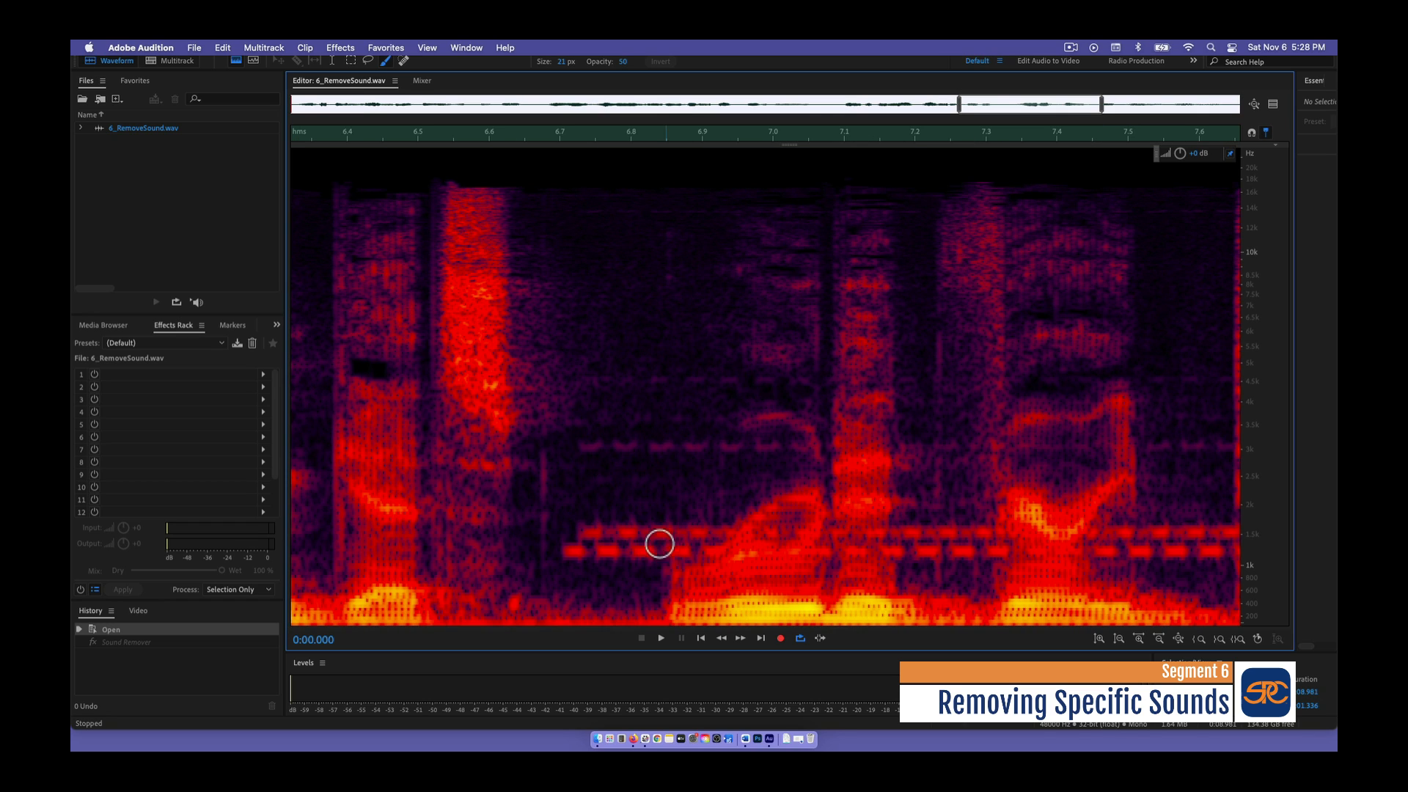
{"action": "left_click_drag", "start_coordinate": [690, 552], "coordinate": [562, 550]}
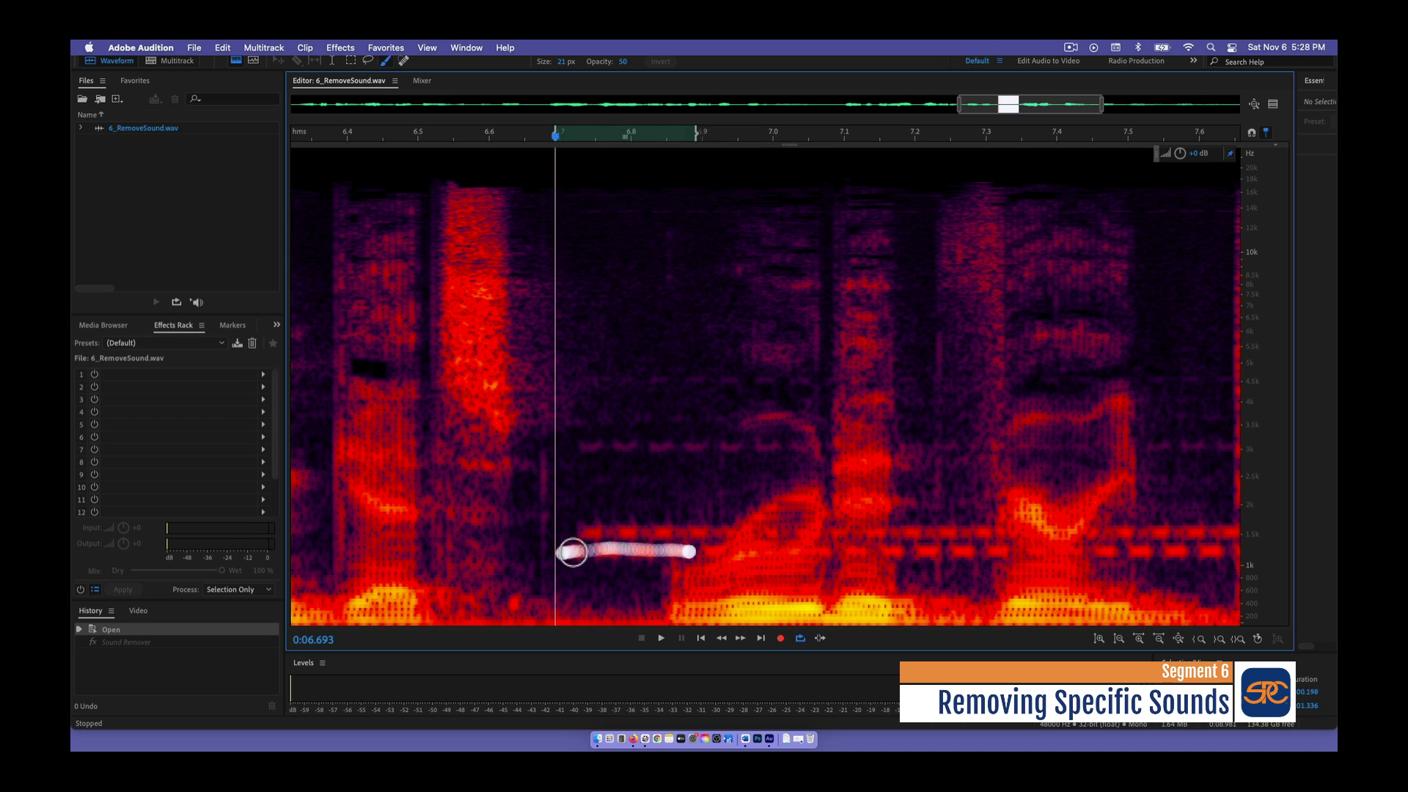
{"action": "left_click_drag", "start_coordinate": [718, 529], "coordinate": [577, 531]}
{"action": "left_click_drag", "start_coordinate": [589, 447], "coordinate": [777, 437]}
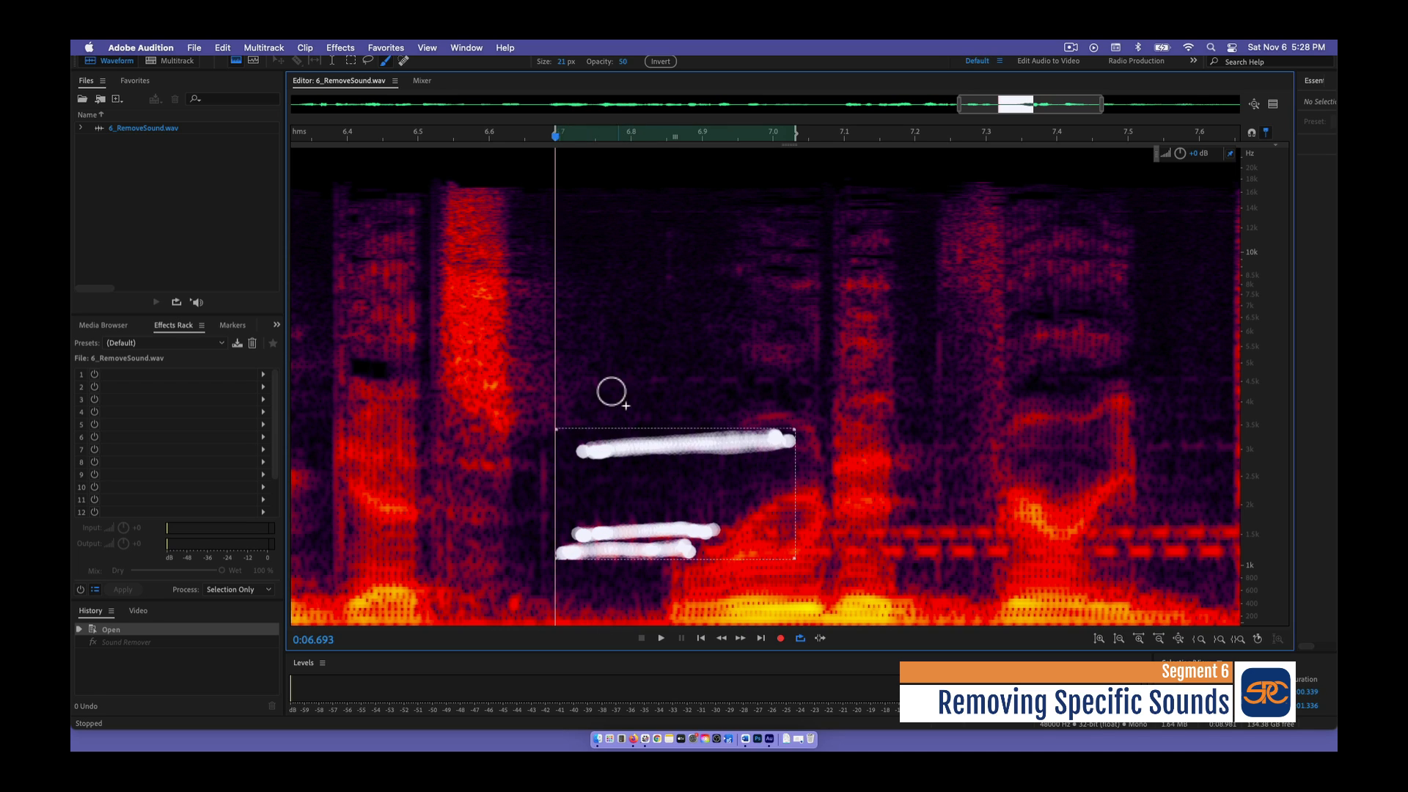
{"action": "left_click_drag", "start_coordinate": [586, 385], "coordinate": [792, 382]}
- Open the Sound Remover process and learn a sound model from the painted selection
{"action": "left_click", "coordinate": [350, 43]}
{"action": "mouse_move", "coordinate": [373, 295]}
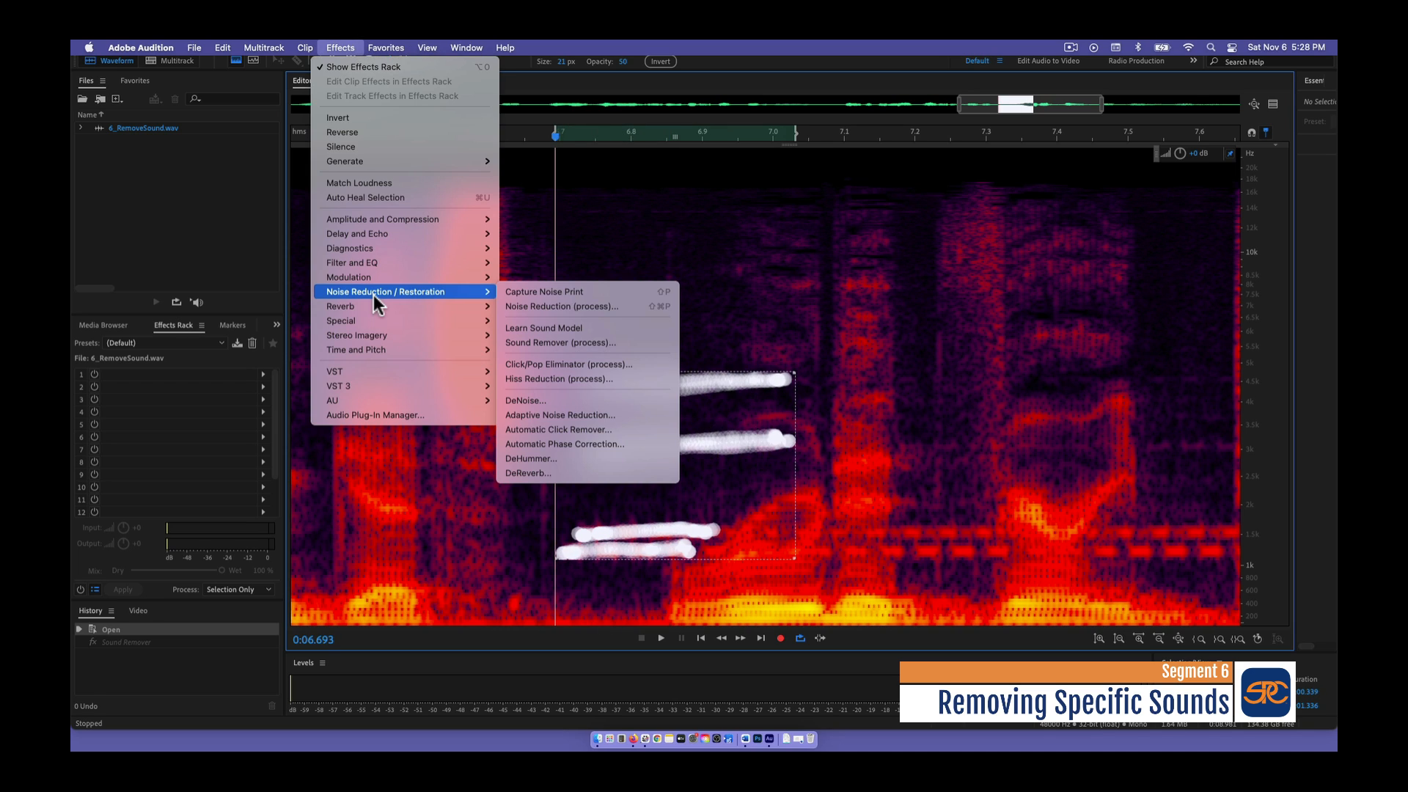
{"action": "left_click", "coordinate": [574, 342]}
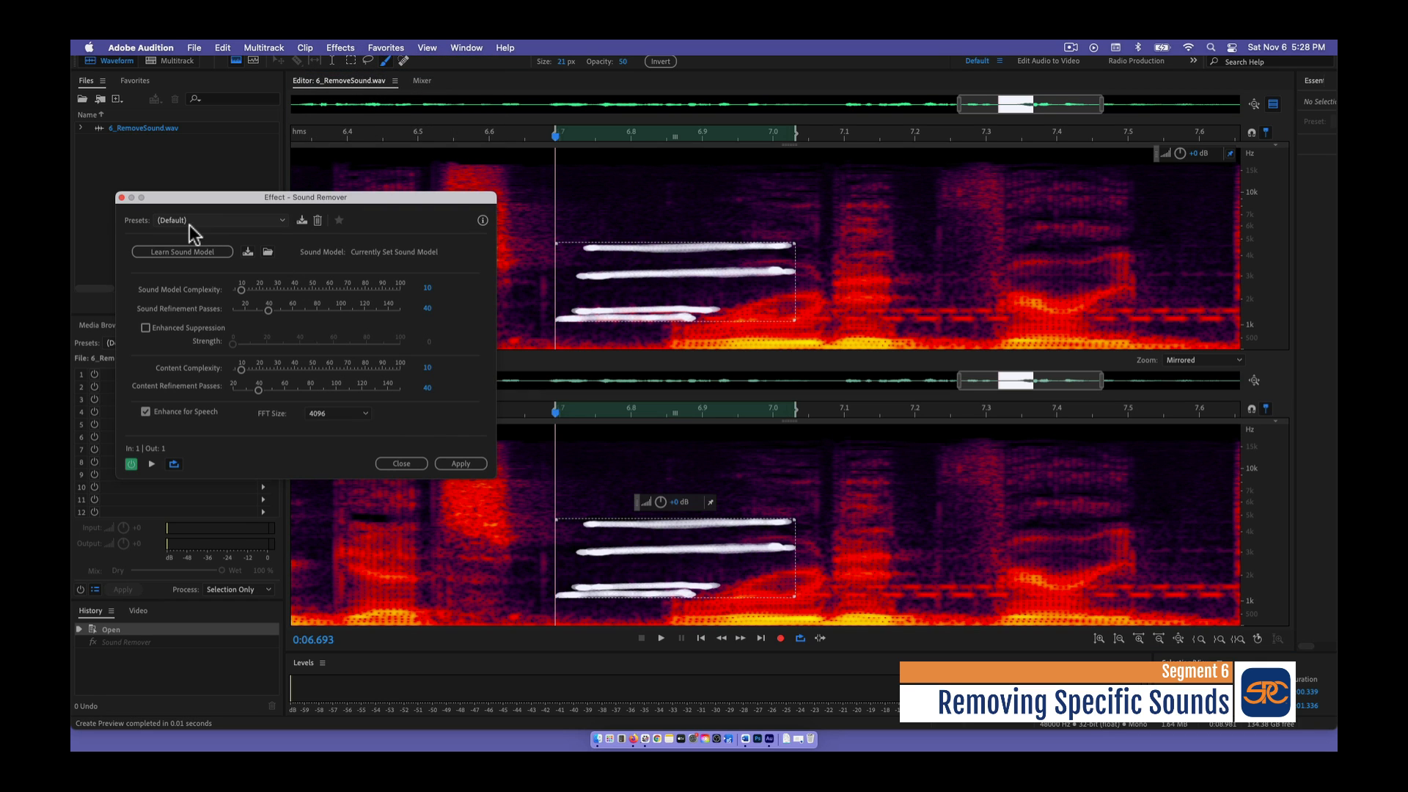
{"action": "left_click", "coordinate": [186, 252]}
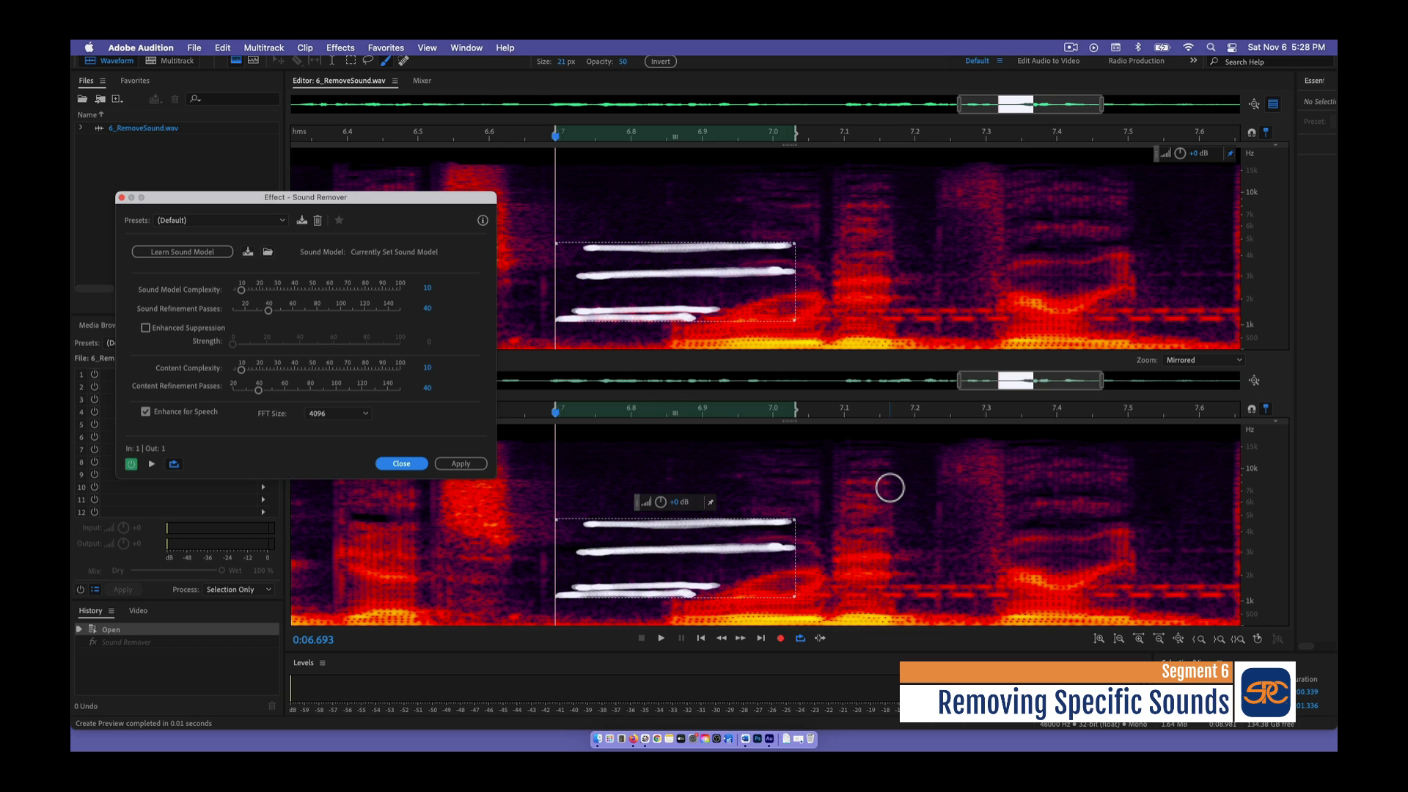
- Apply Sound Remover with the learned sound model to 6_RemoveSound.wav, and play the result from the beginning of the file
{"action": "left_click", "coordinate": [461, 464]}
{"action": "left_click_drag", "start_coordinate": [958, 103], "coordinate": [200, 115]}
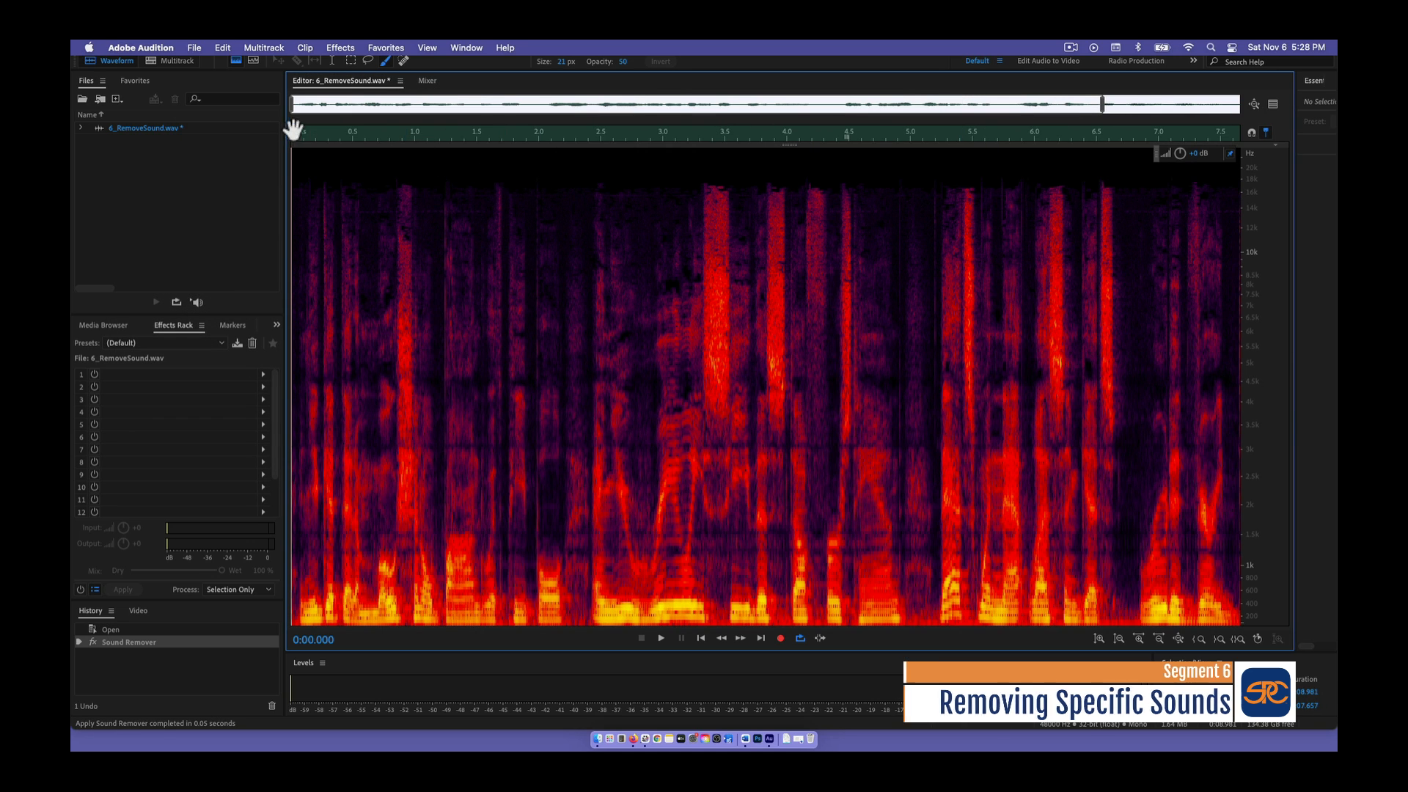
{"action": "key", "text": "space"}
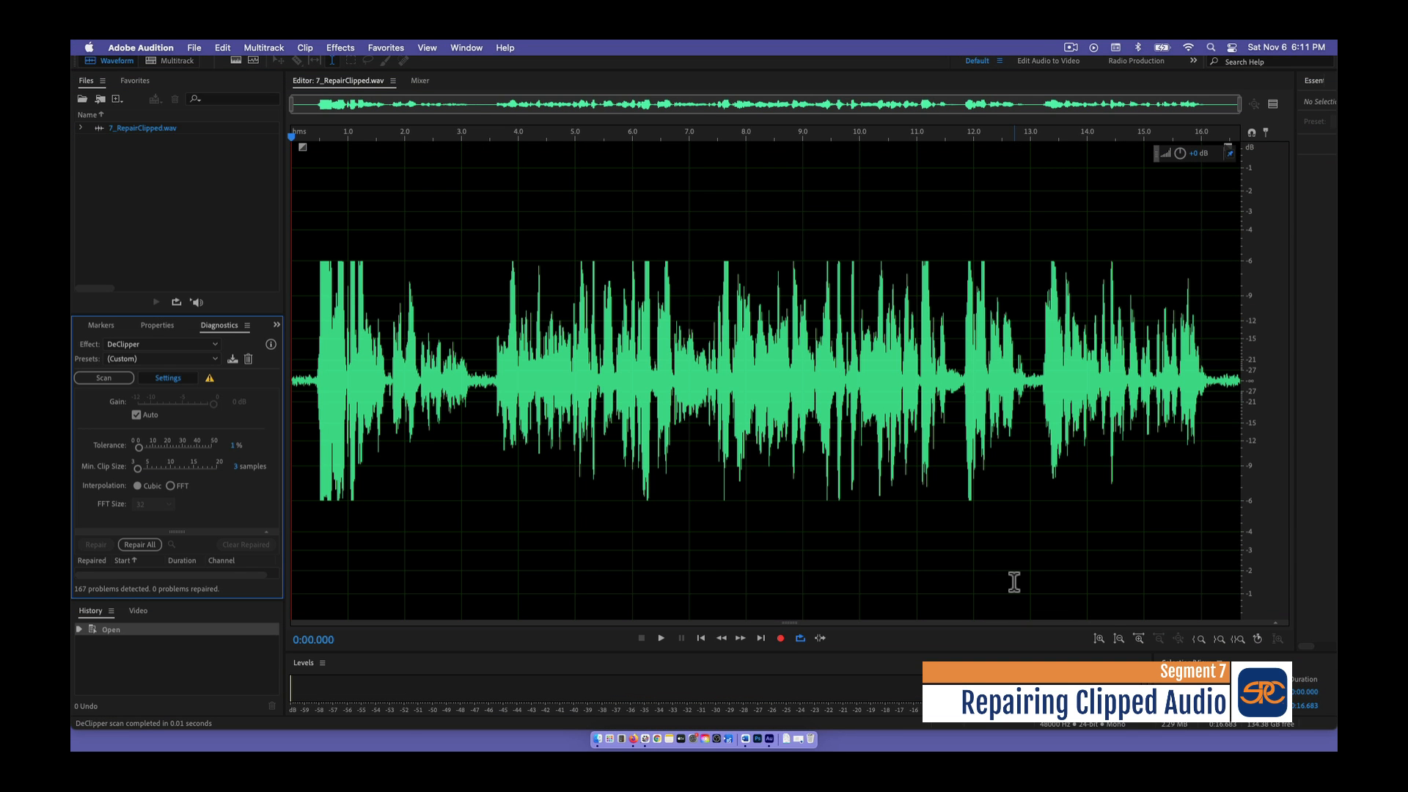
- Open the DeClipper diagnostics for 7_RepairClipped.wav and show its detection and interpolation settings
{"action": "left_click", "coordinate": [340, 48]}
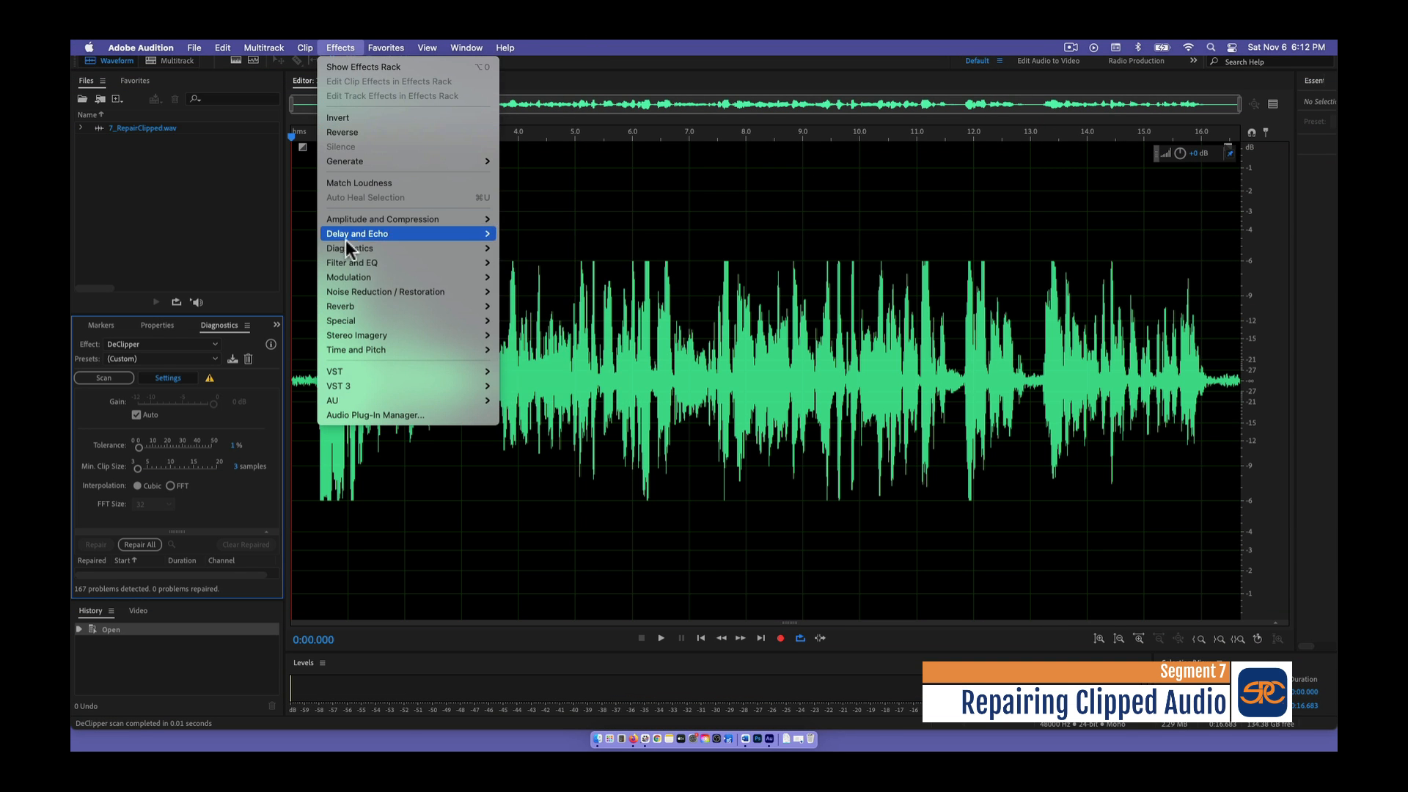
{"action": "mouse_move", "coordinate": [349, 248]}
{"action": "left_click", "coordinate": [561, 262]}
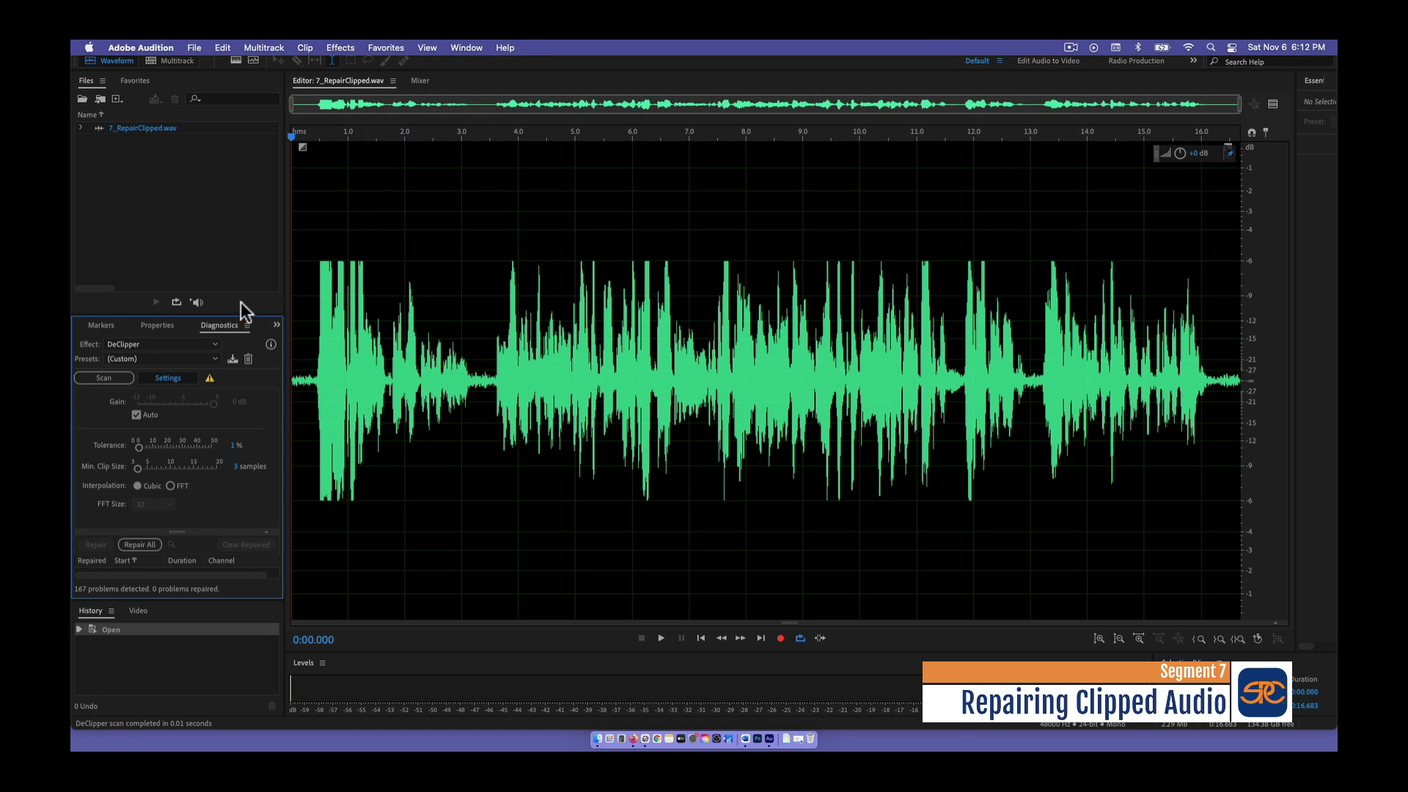
{"action": "left_click", "coordinate": [163, 378]}
{"action": "left_click", "coordinate": [162, 377]}
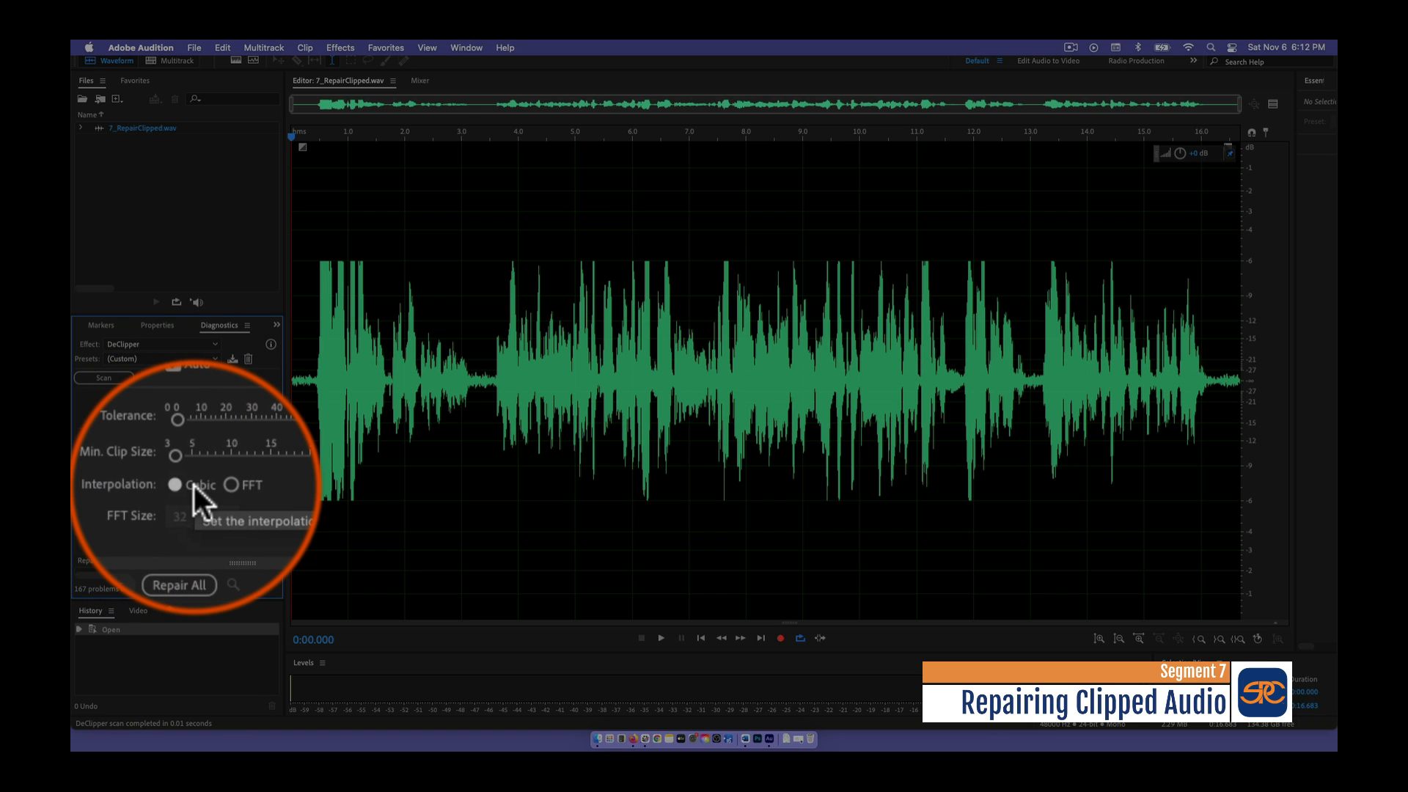
- Set the DeClipper interpolation to FFT with an FFT size of 128, and repair all detected clipping problems
{"action": "left_click", "coordinate": [171, 486]}
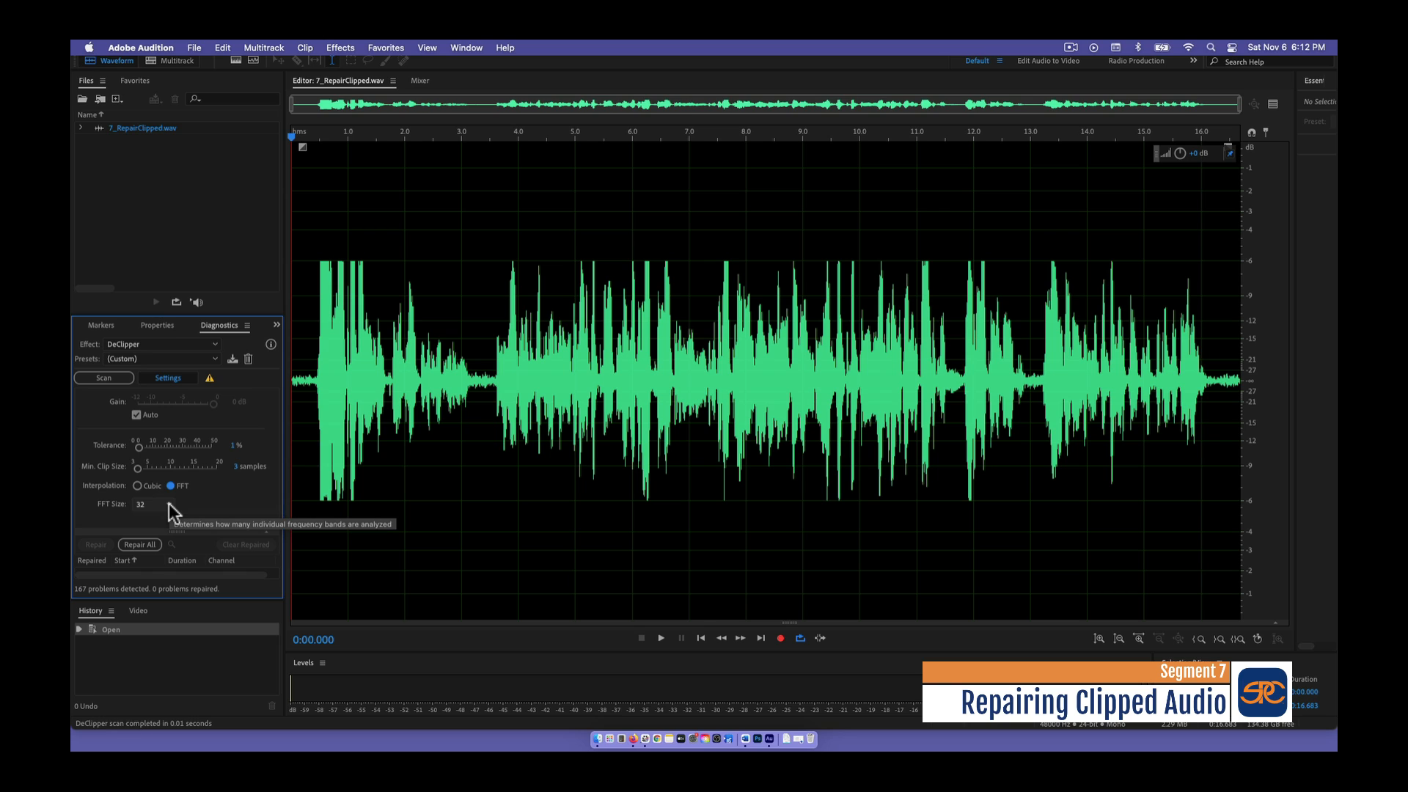
{"action": "left_click", "coordinate": [169, 504]}
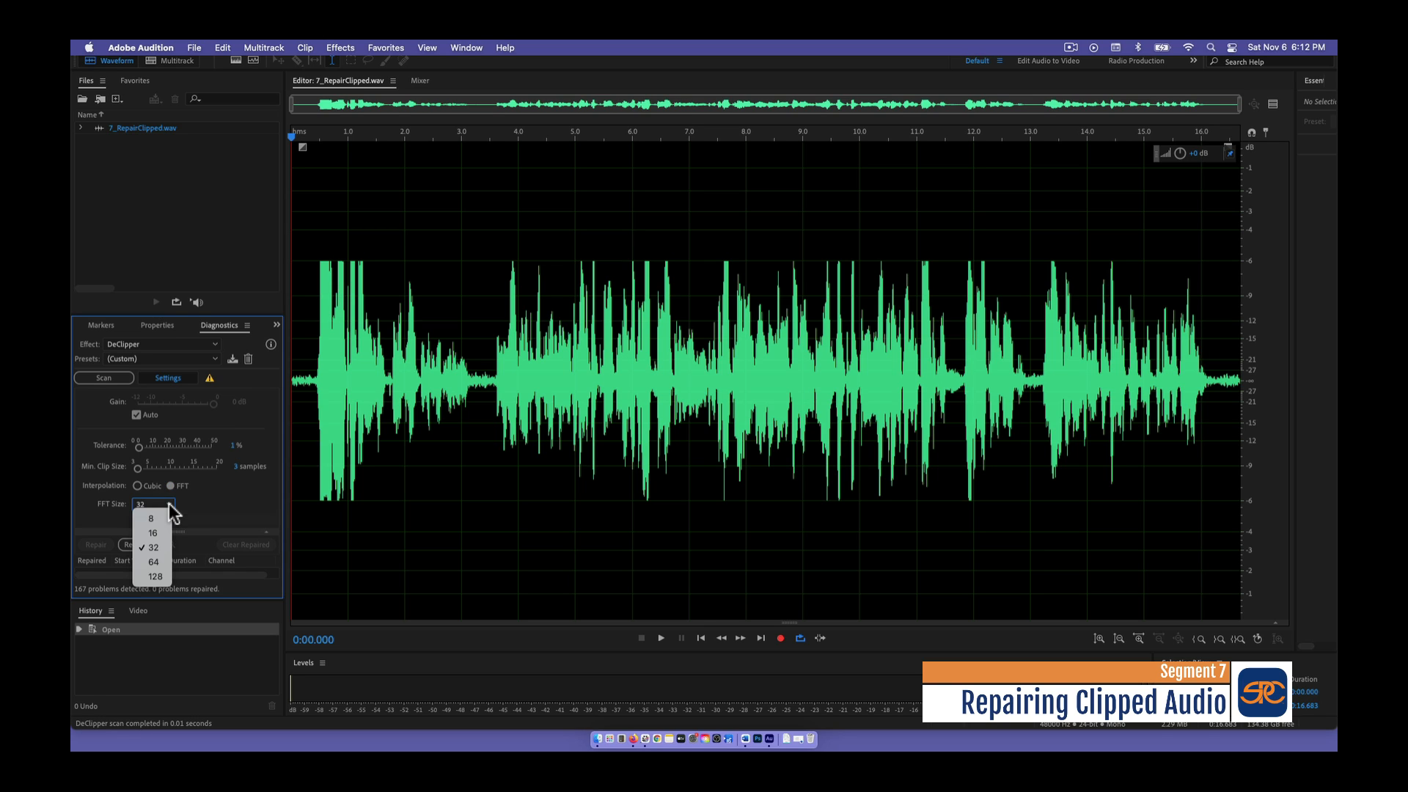
{"action": "left_click", "coordinate": [161, 575]}
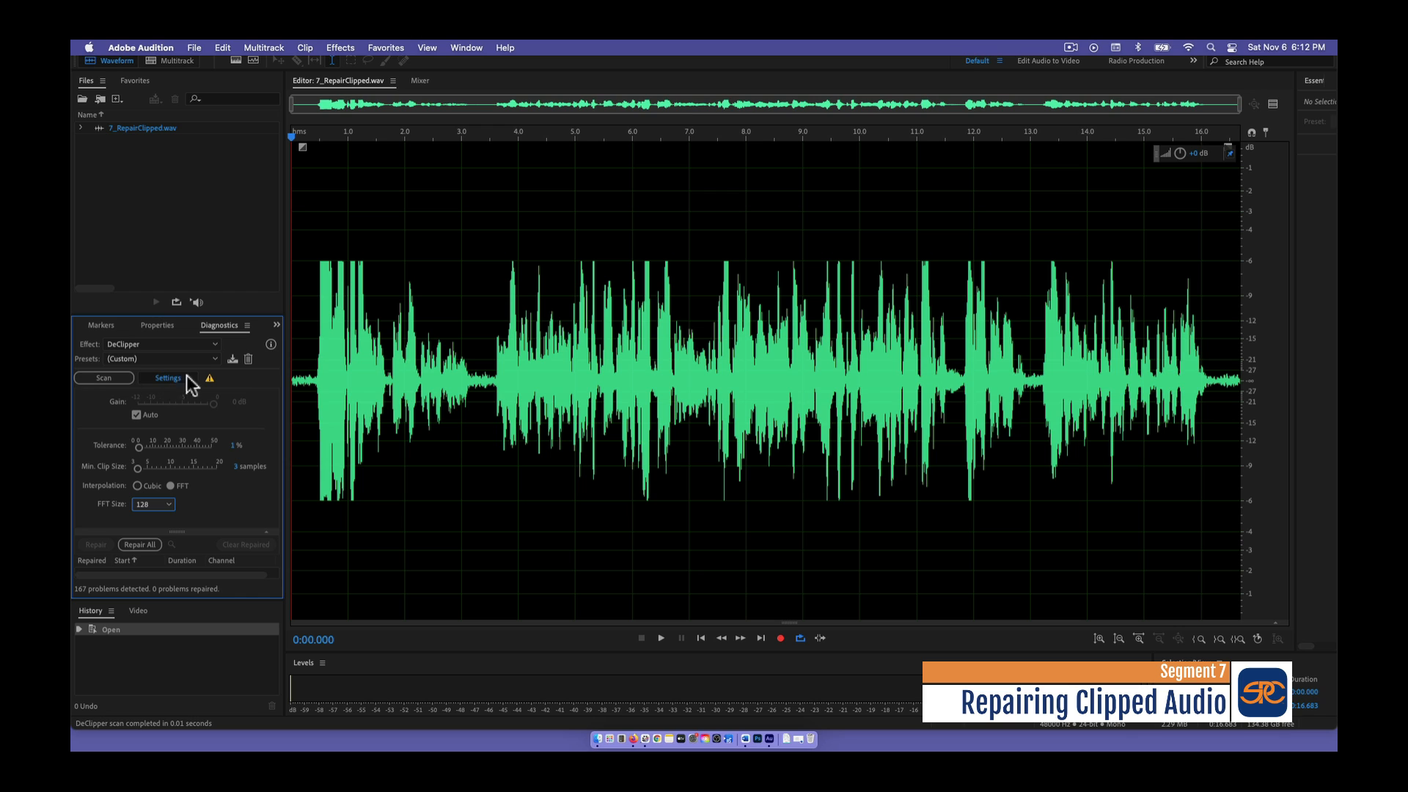
{"action": "left_click", "coordinate": [151, 376]}
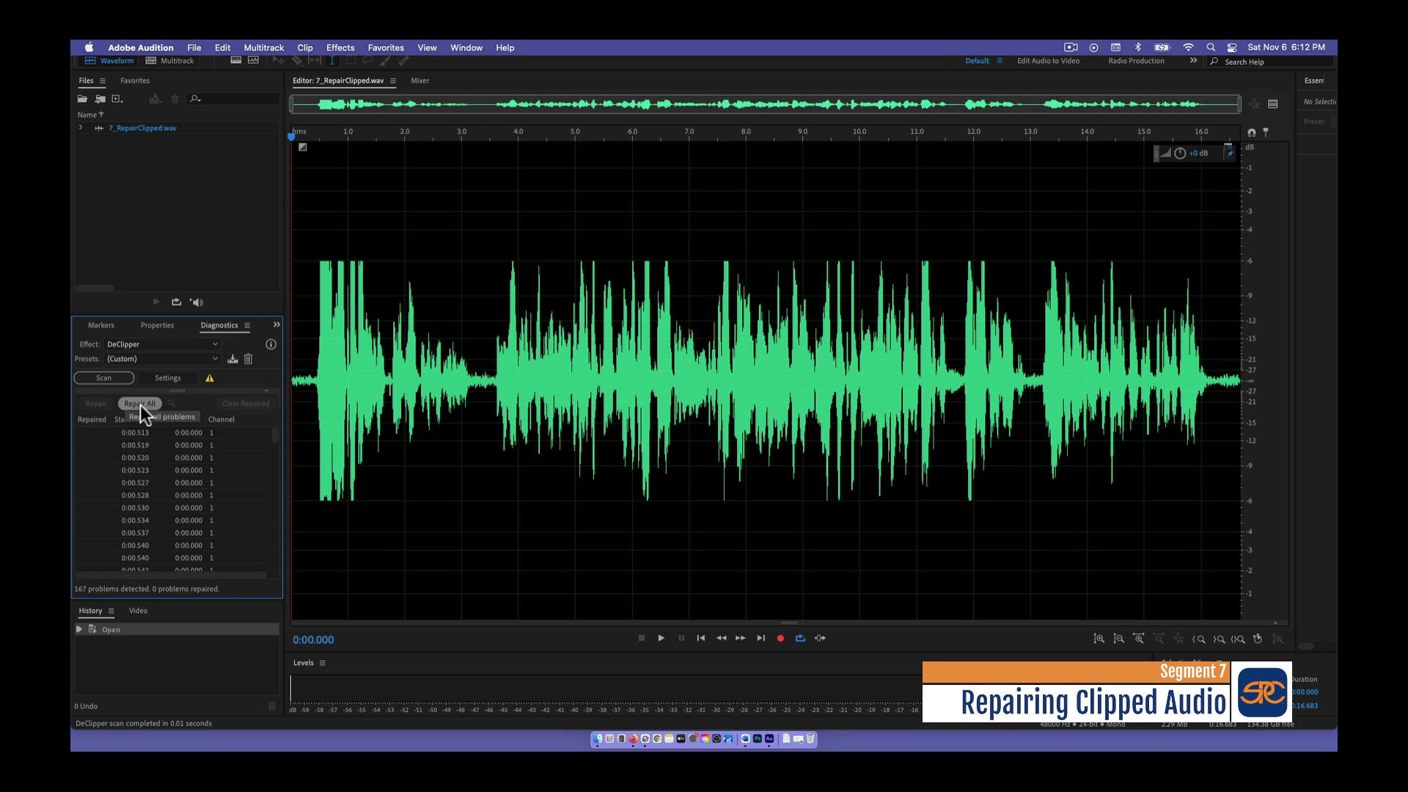
{"action": "left_click", "coordinate": [139, 405]}
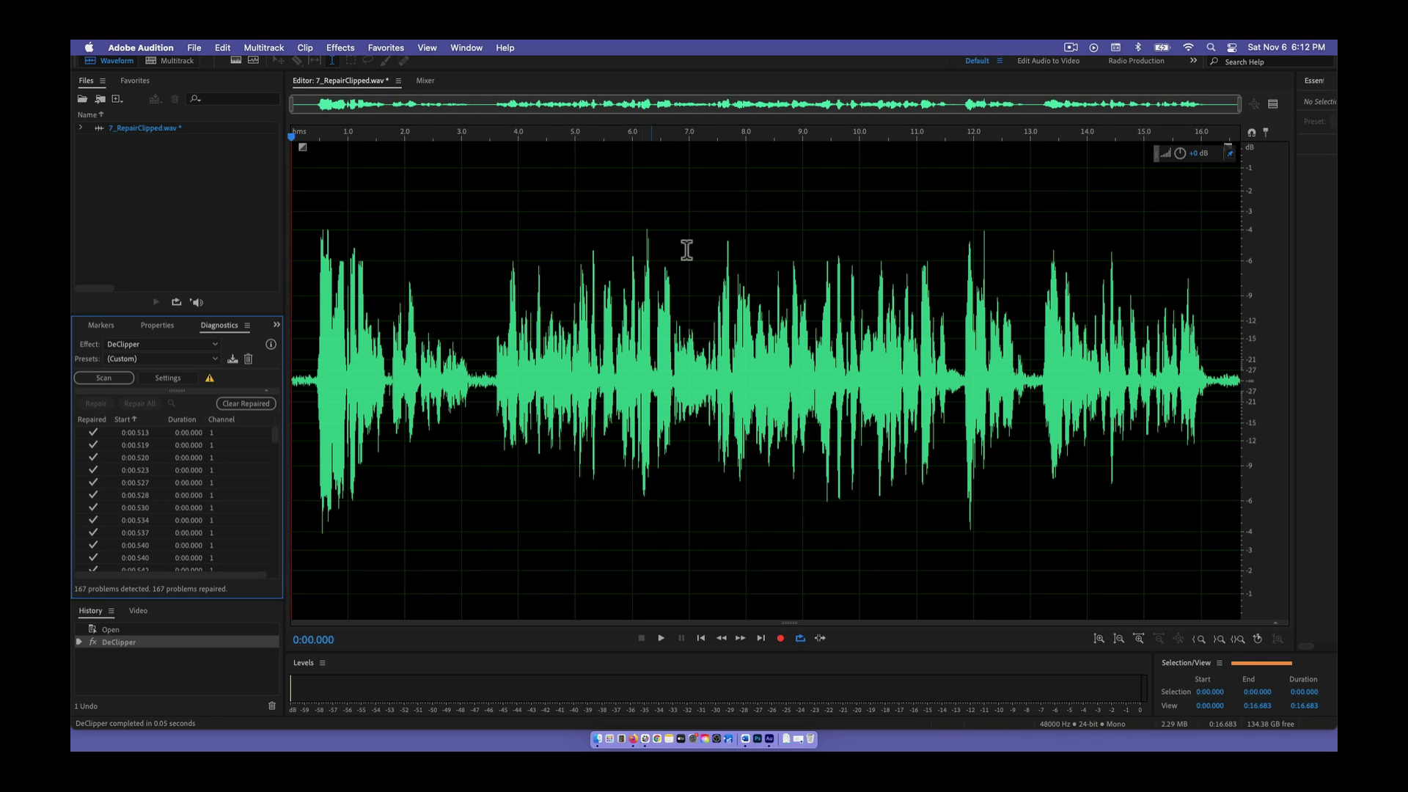